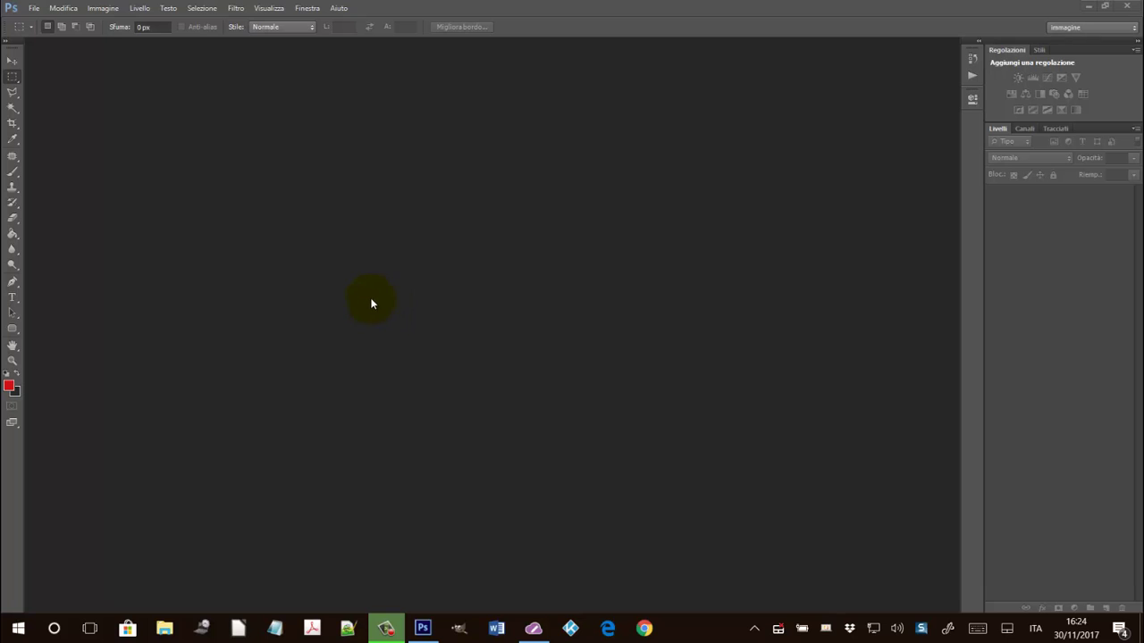
Open the photo 'ragazza con luci di natale.jpg' from the Download folder
{"action": "left_click", "coordinate": [34, 8]}
{"action": "left_click", "coordinate": [46, 36]}
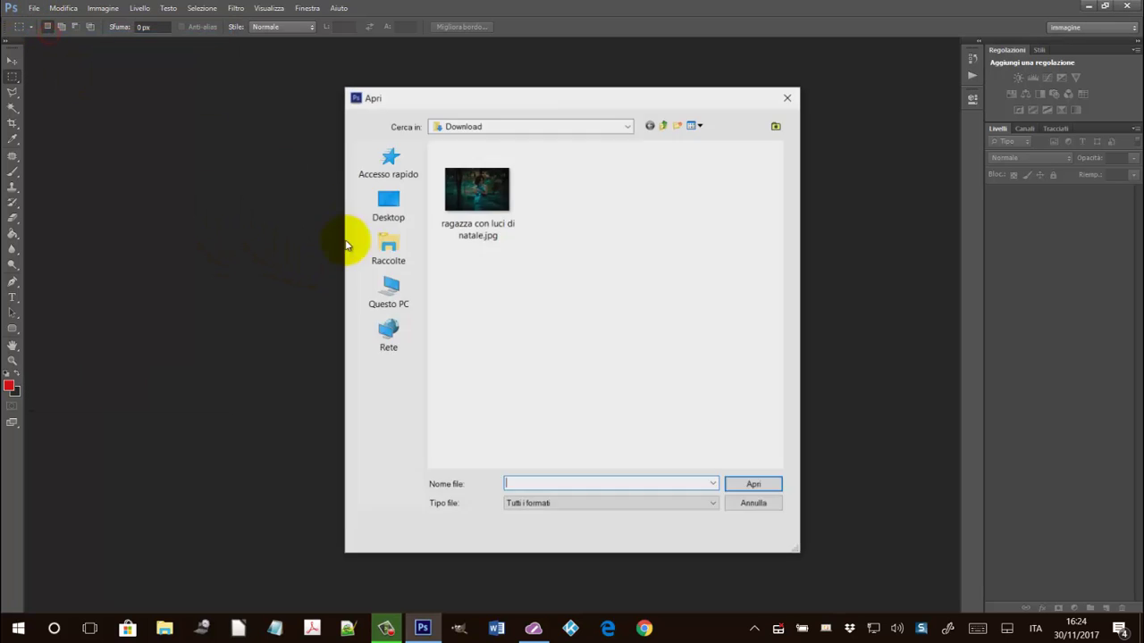
{"action": "left_click", "coordinate": [476, 188]}
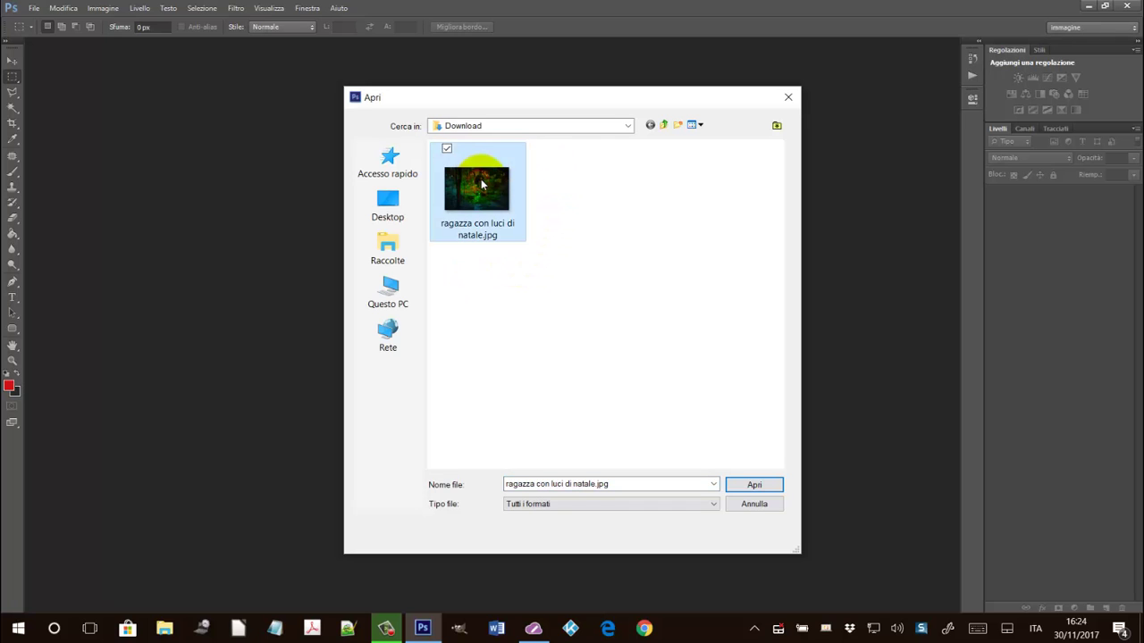
{"action": "left_click", "coordinate": [750, 485]}
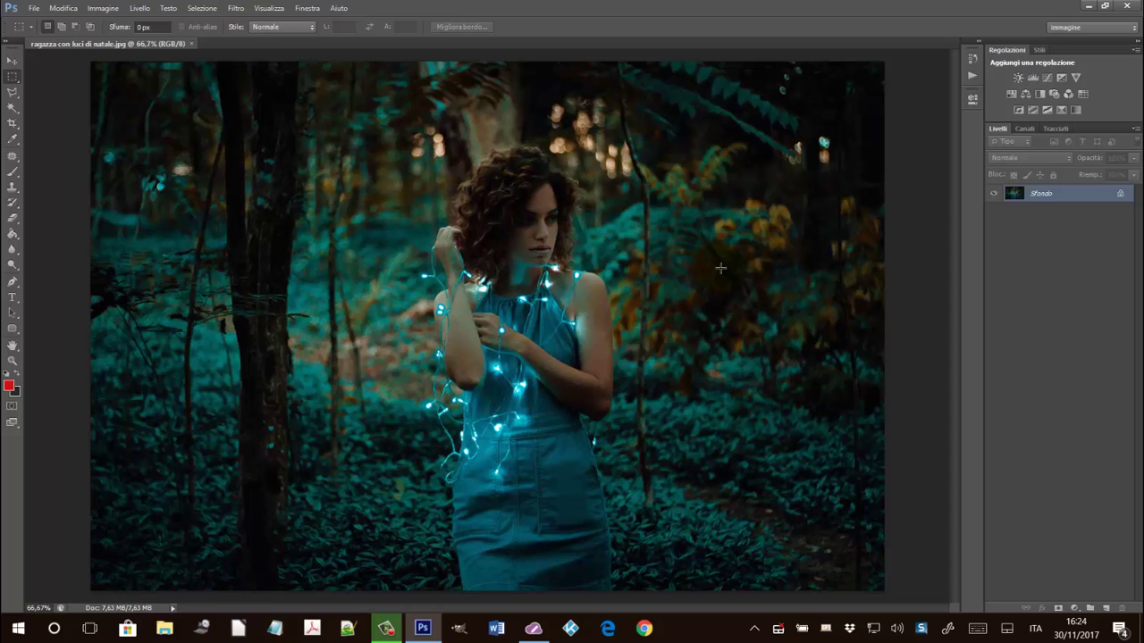
{"action": "left_click", "coordinate": [305, 275]}
Create a new layer named 'Neve' in Normale mode above the Sfondo layer
{"action": "left_click", "coordinate": [451, 241]}
{"action": "left_click", "coordinate": [401, 214]}
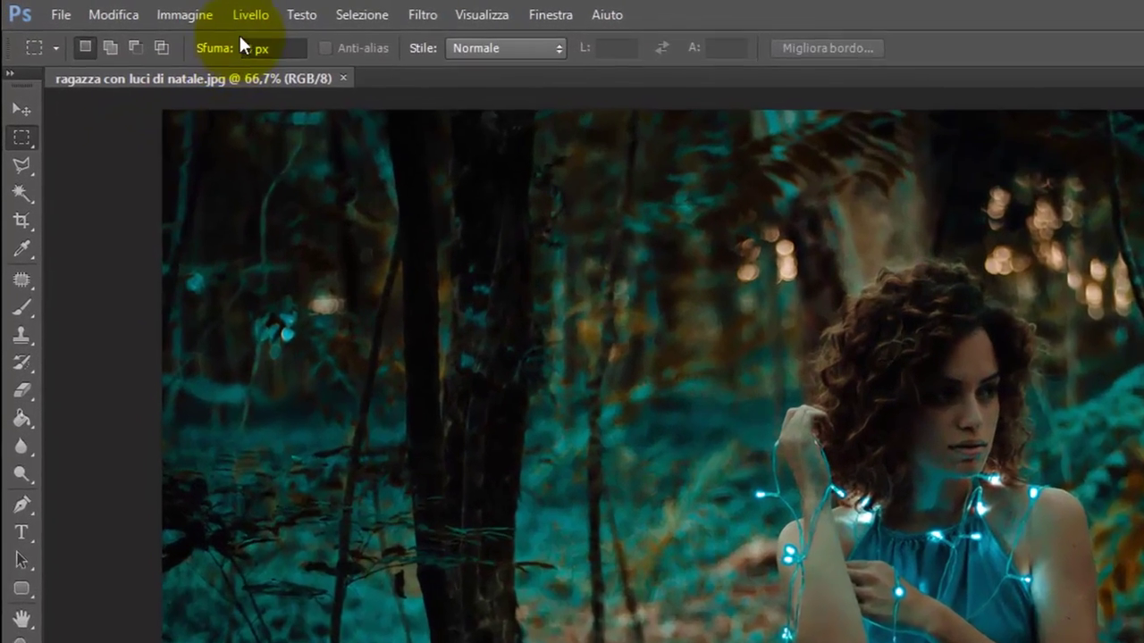
{"action": "left_click", "coordinate": [139, 8]}
{"action": "mouse_move", "coordinate": [308, 48]}
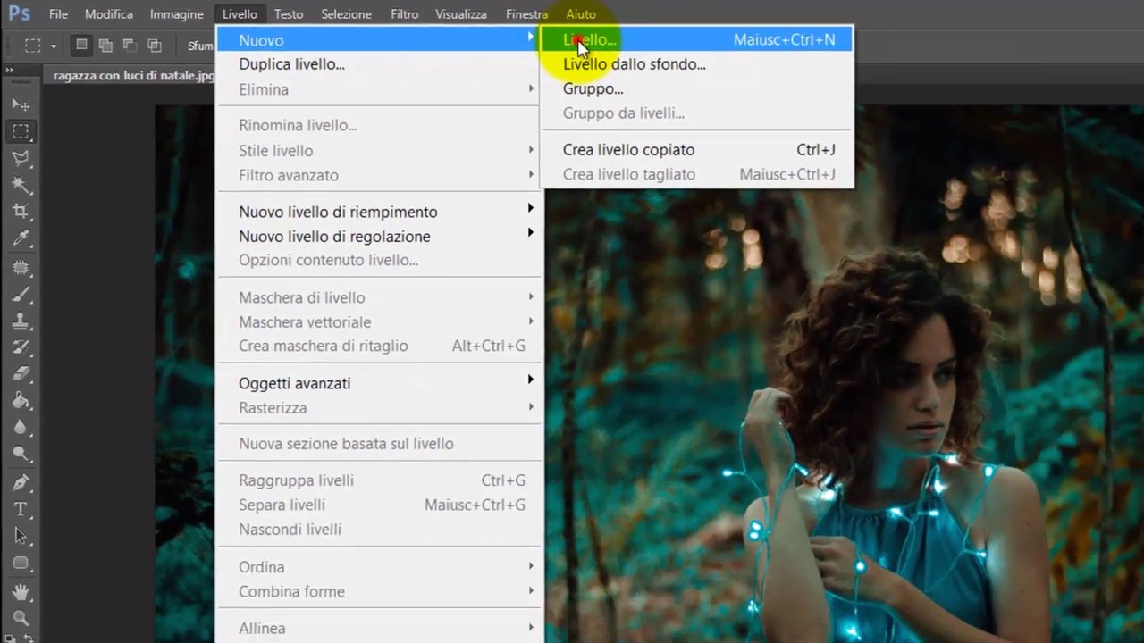
{"action": "left_click", "coordinate": [579, 45]}
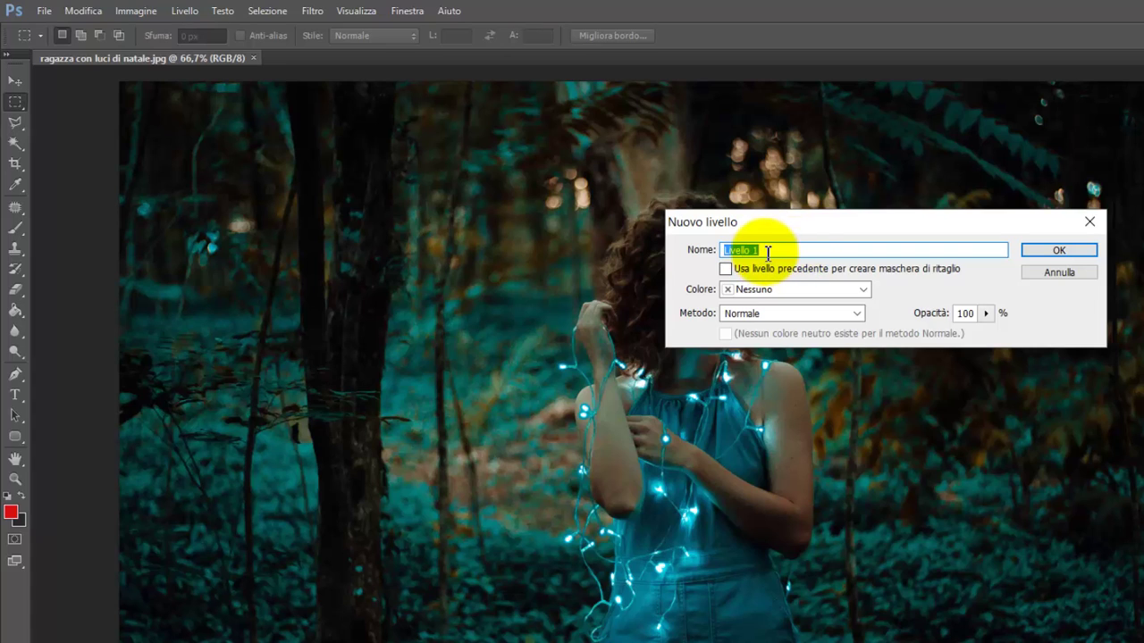
{"action": "type", "text": "Nev"}
{"action": "type", "text": "e"}
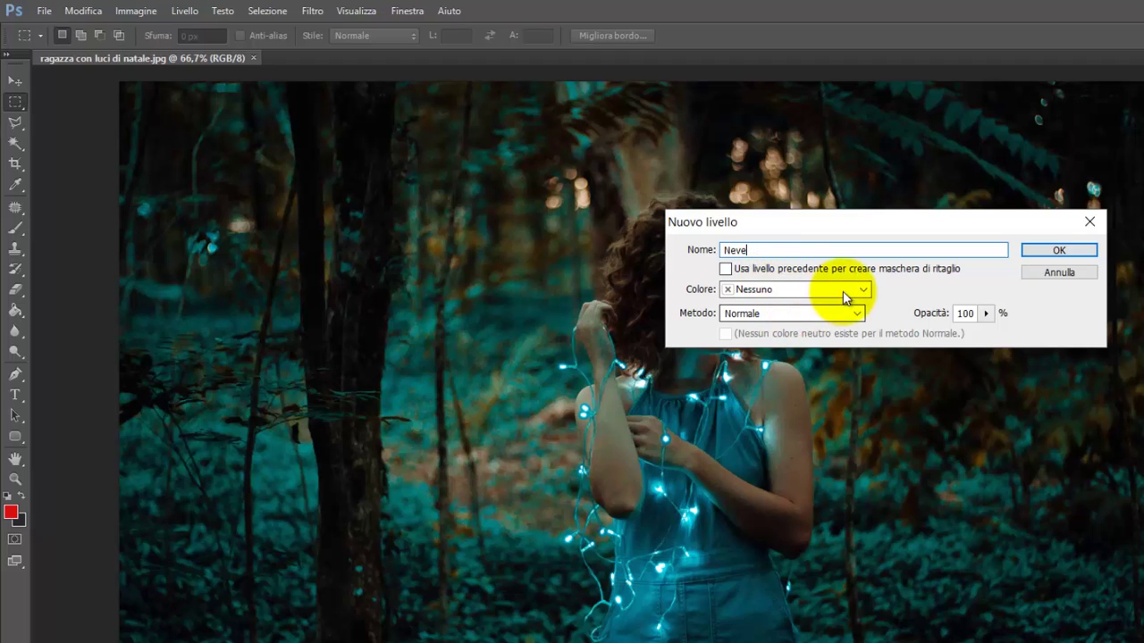
{"action": "left_click", "coordinate": [863, 290]}
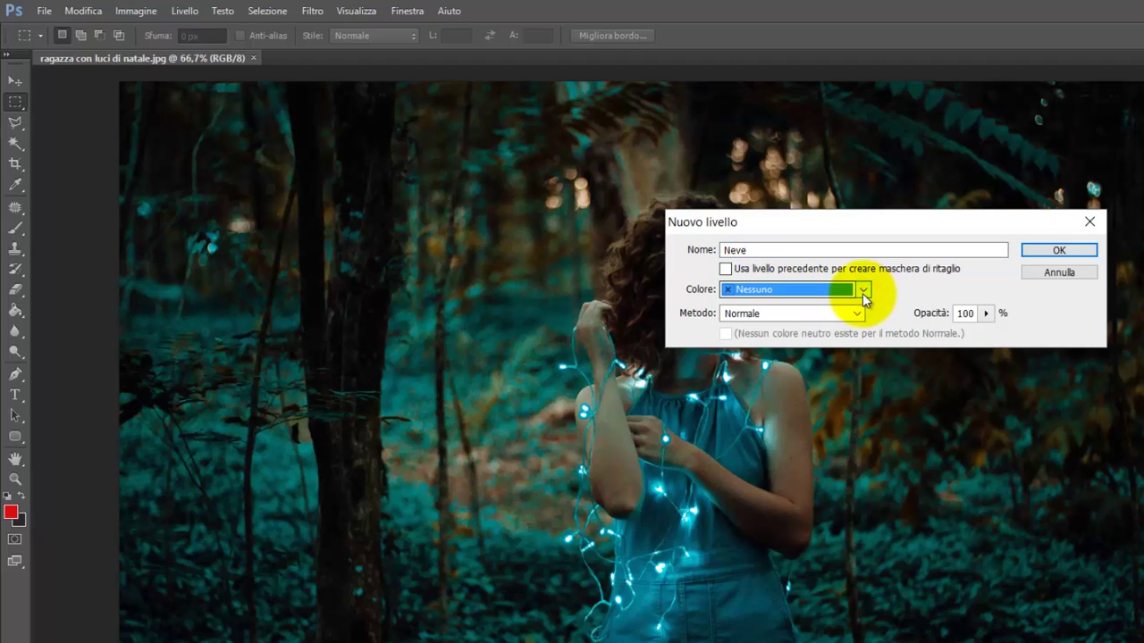
{"action": "left_click", "coordinate": [860, 315]}
{"action": "left_click", "coordinate": [859, 316]}
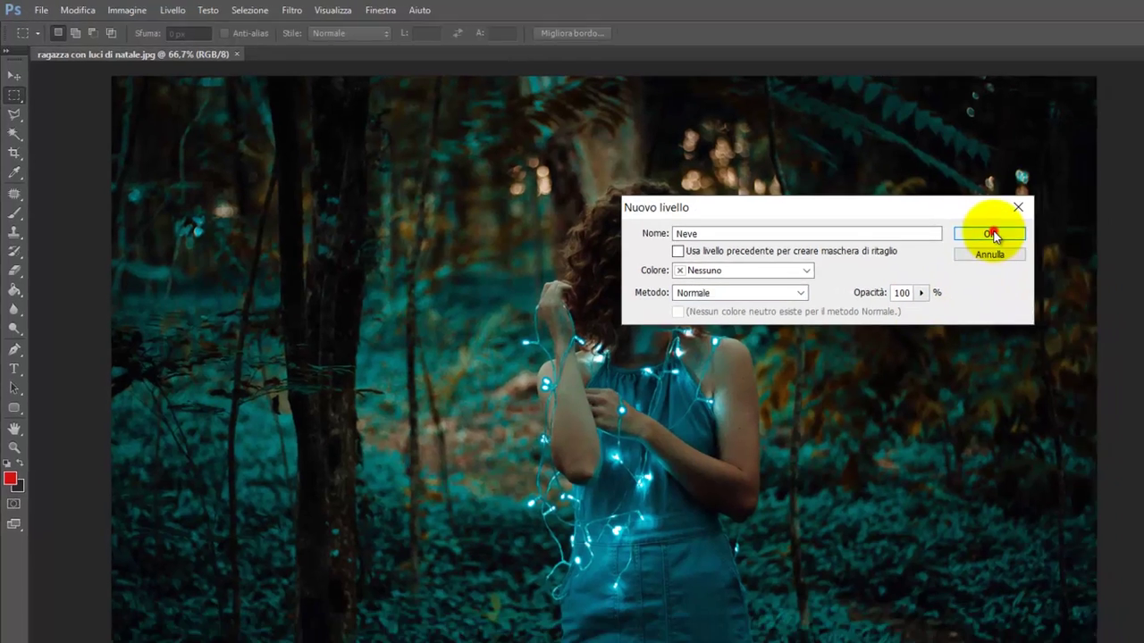
{"action": "left_click", "coordinate": [1058, 250]}
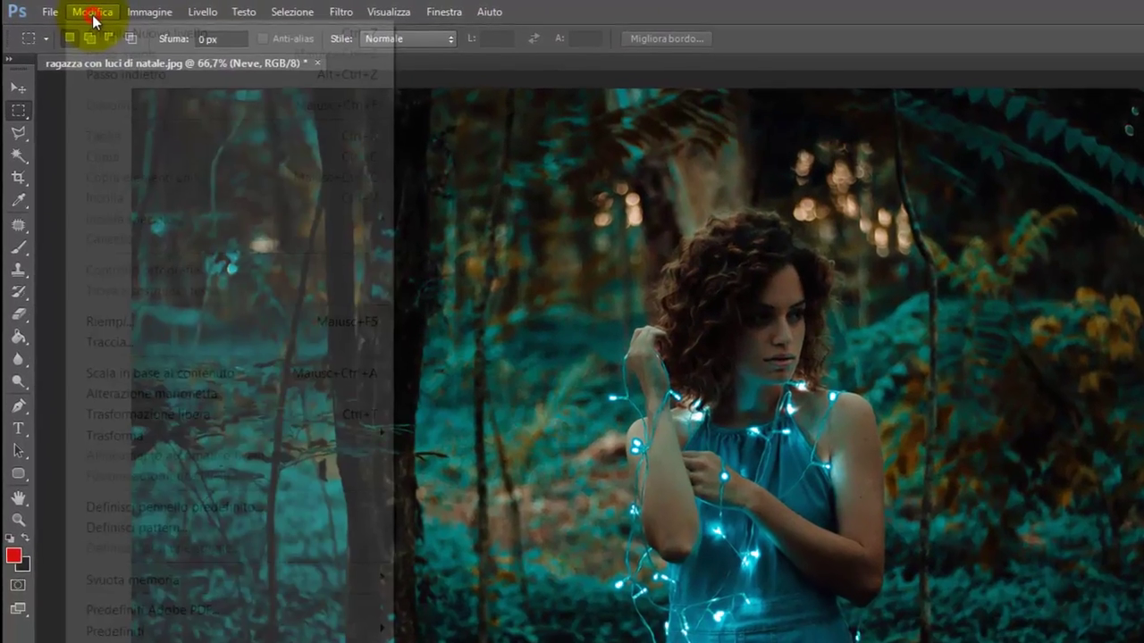
Fill the Neve layer with Nero at Normale mode and 100% opacity
{"action": "left_click", "coordinate": [63, 9]}
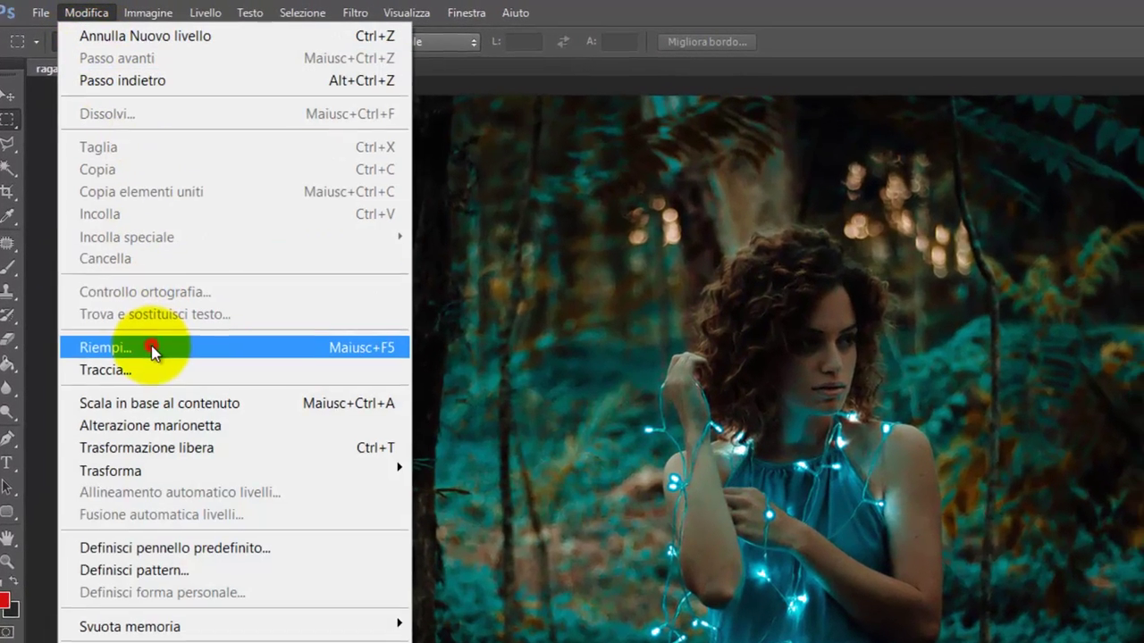
{"action": "left_click", "coordinate": [164, 349]}
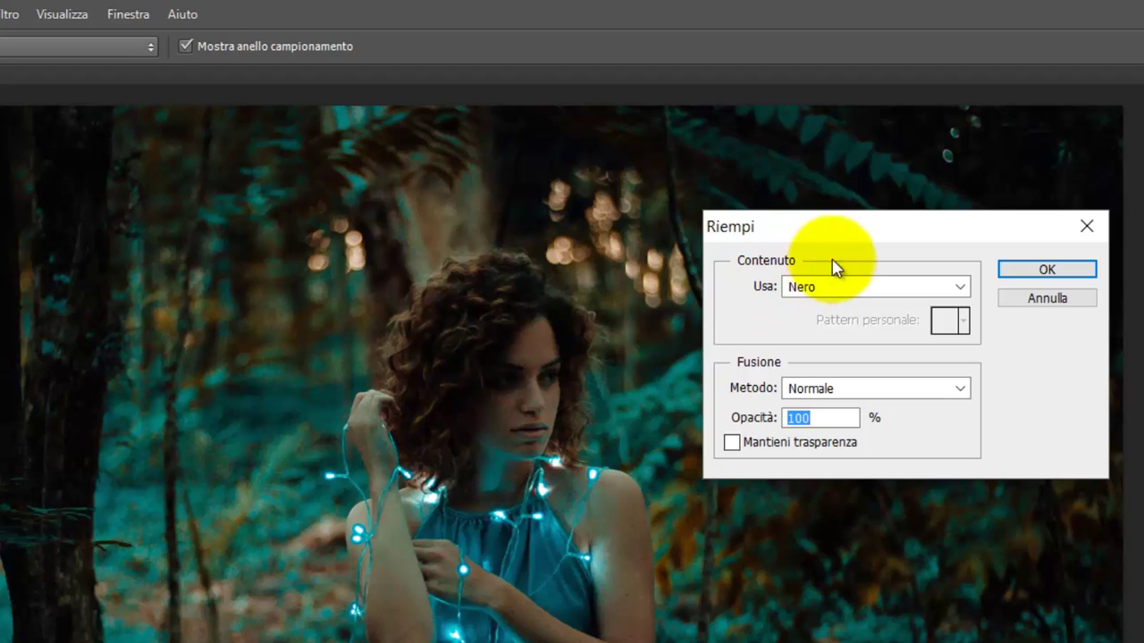
{"action": "left_click_drag", "start_coordinate": [844, 234], "coordinate": [769, 210]}
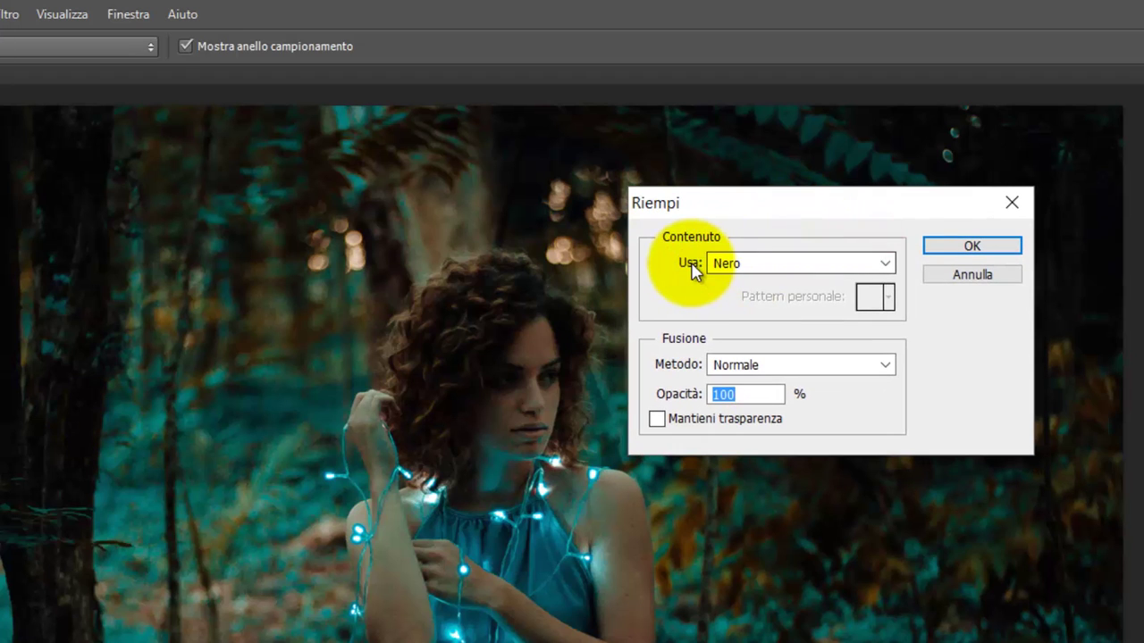
{"action": "left_click", "coordinate": [885, 263]}
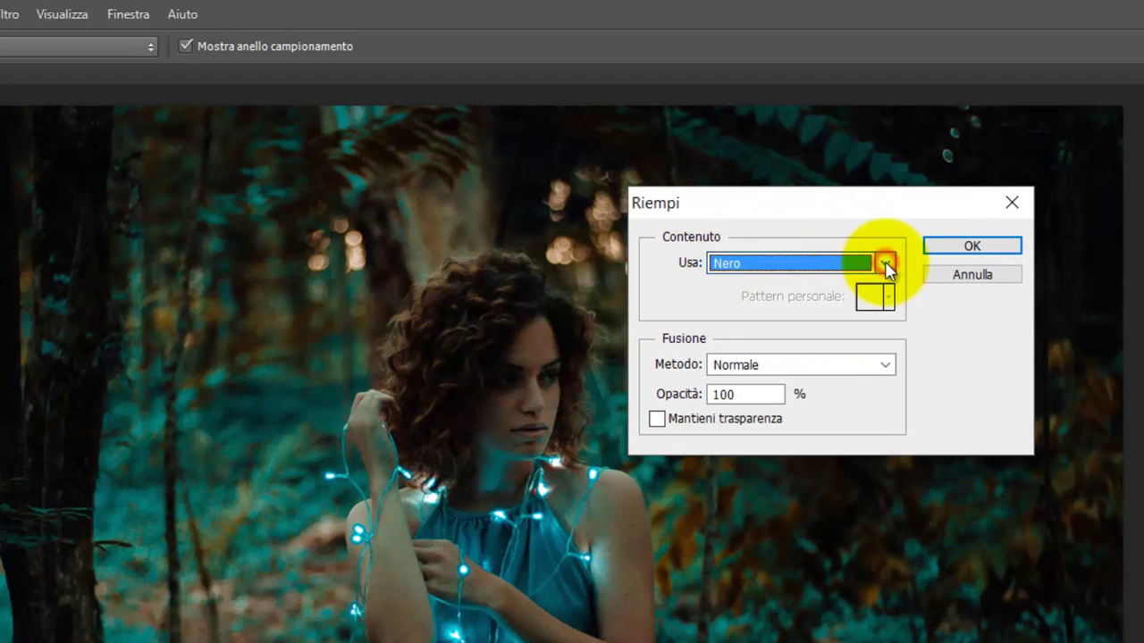
{"action": "left_click", "coordinate": [885, 369]}
{"action": "left_click", "coordinate": [885, 369]}
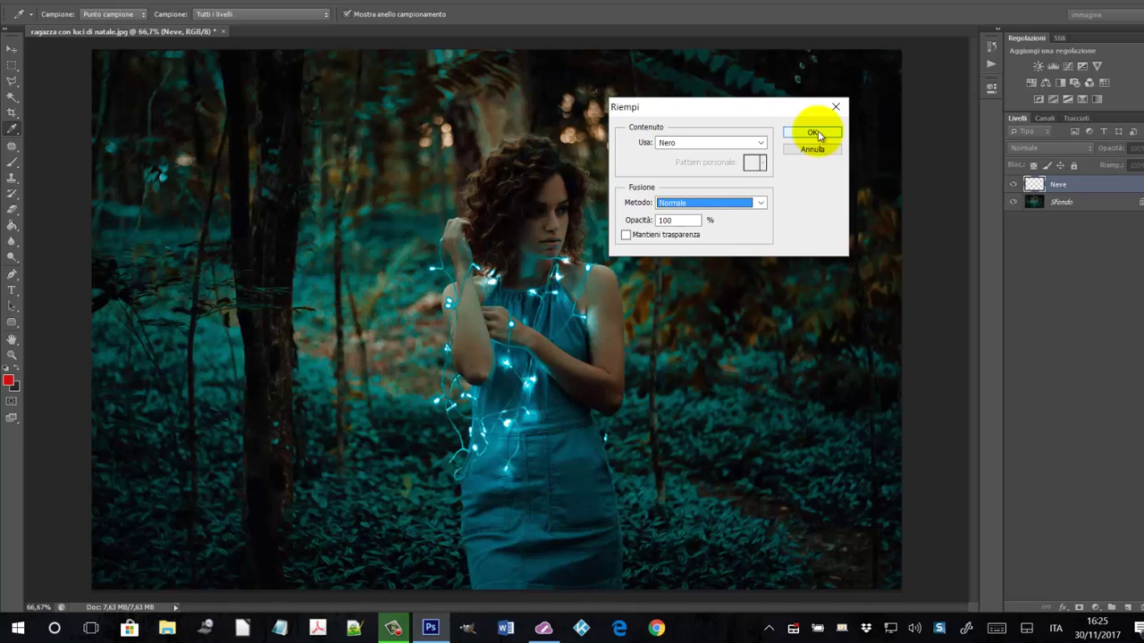
{"action": "left_click", "coordinate": [815, 133]}
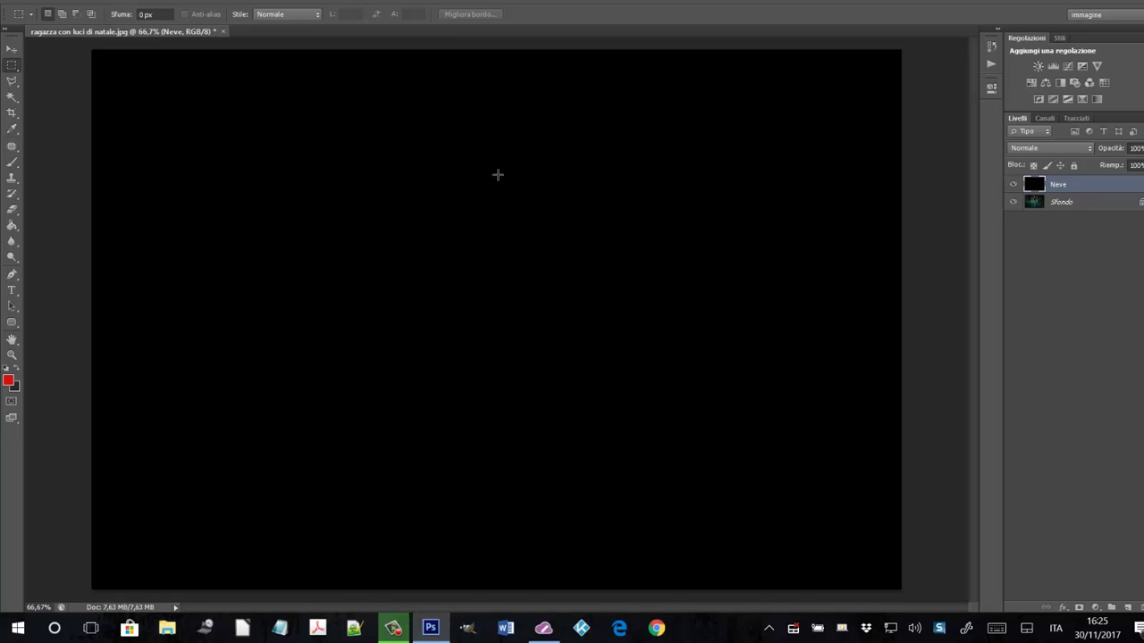
Add about 200% Gaussian monochromatic noise to the black Neve layer
{"action": "left_click", "coordinate": [243, 3]}
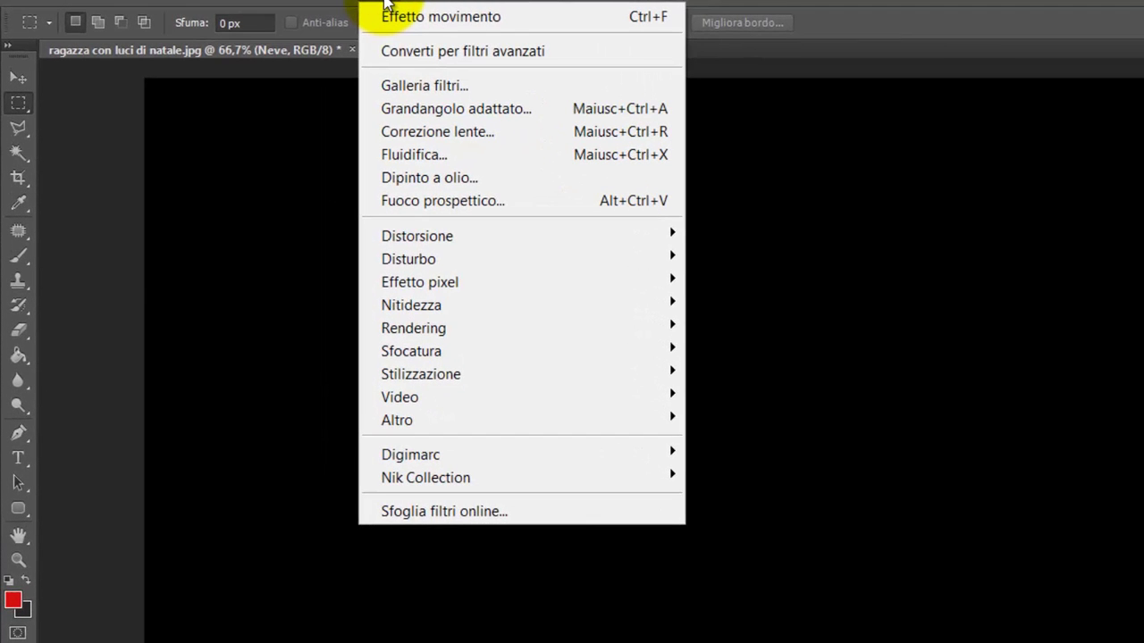
{"action": "mouse_move", "coordinate": [420, 259]}
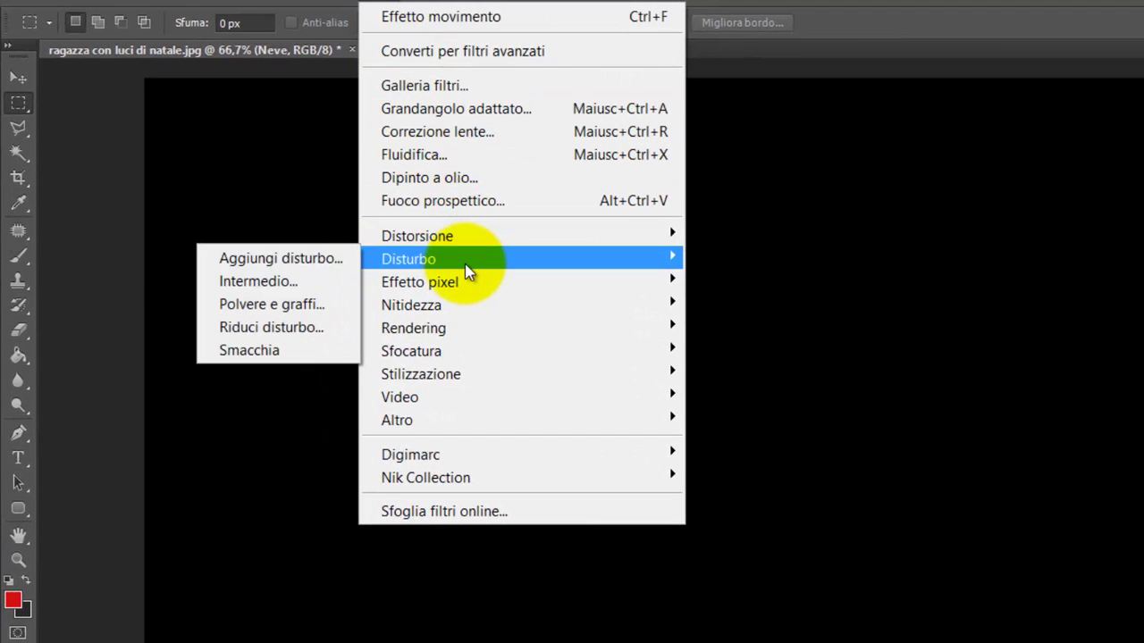
{"action": "left_click", "coordinate": [331, 262]}
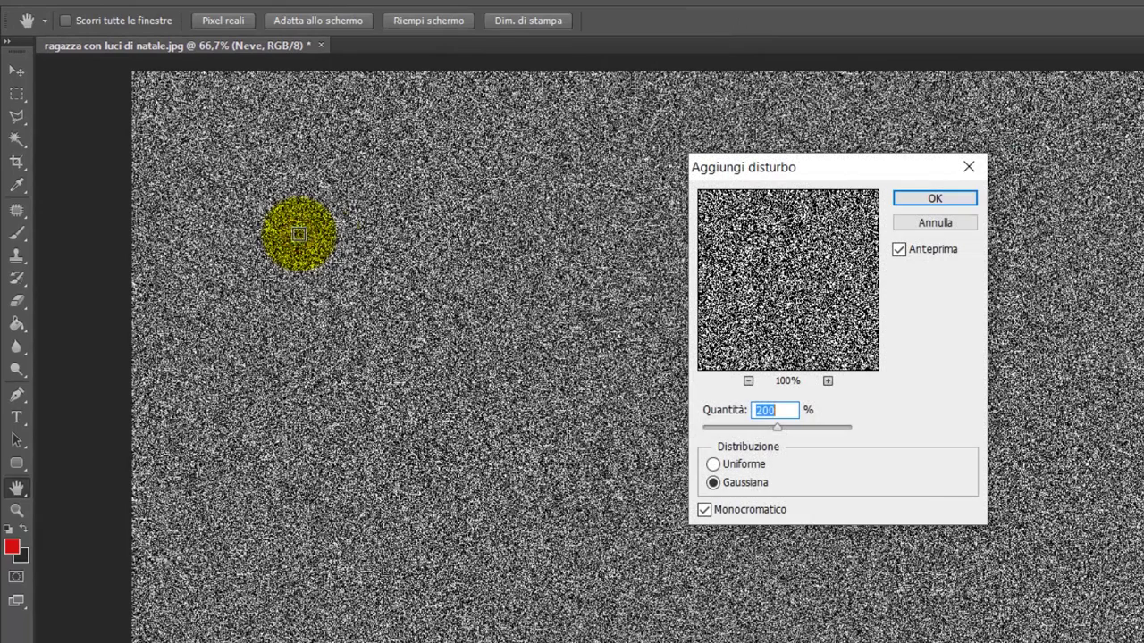
{"action": "left_click_drag", "start_coordinate": [825, 171], "coordinate": [810, 163]}
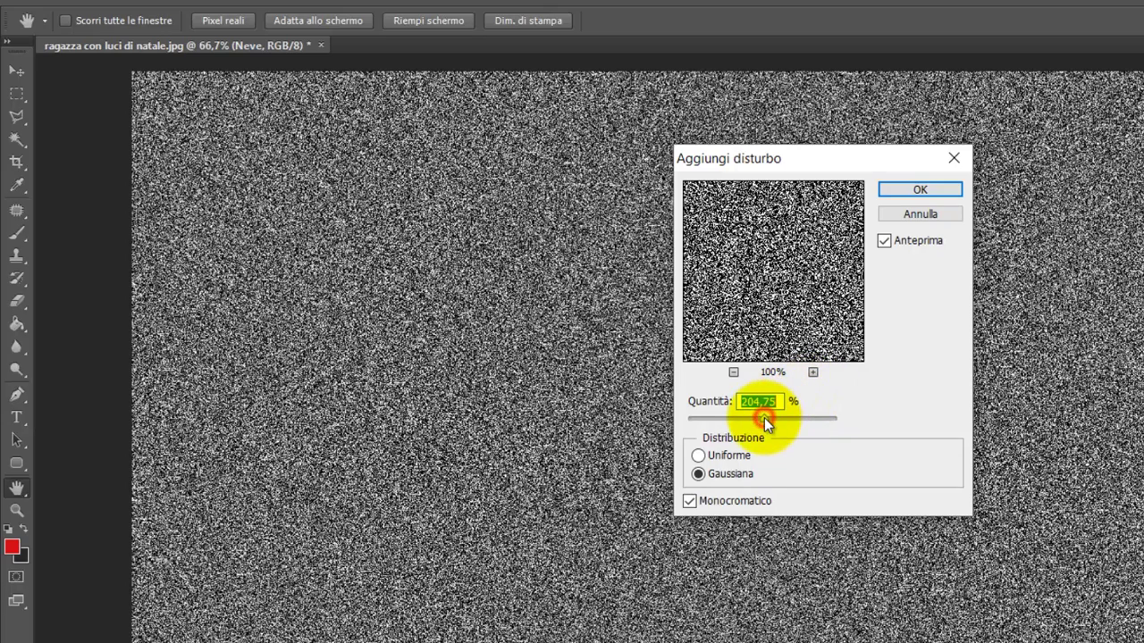
{"action": "mouse_move", "coordinate": [764, 420]}
{"action": "left_mouse_down"}
{"action": "mouse_move", "coordinate": [738, 424]}
{"action": "mouse_move", "coordinate": [759, 420]}
{"action": "left_mouse_up"}
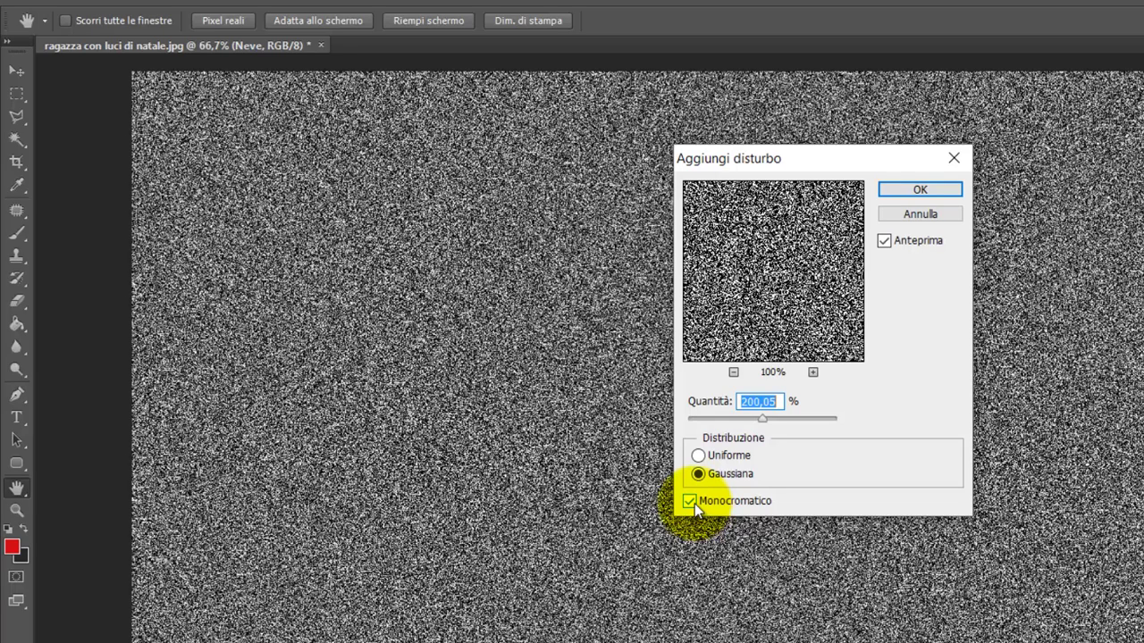
{"action": "left_click", "coordinate": [934, 190]}
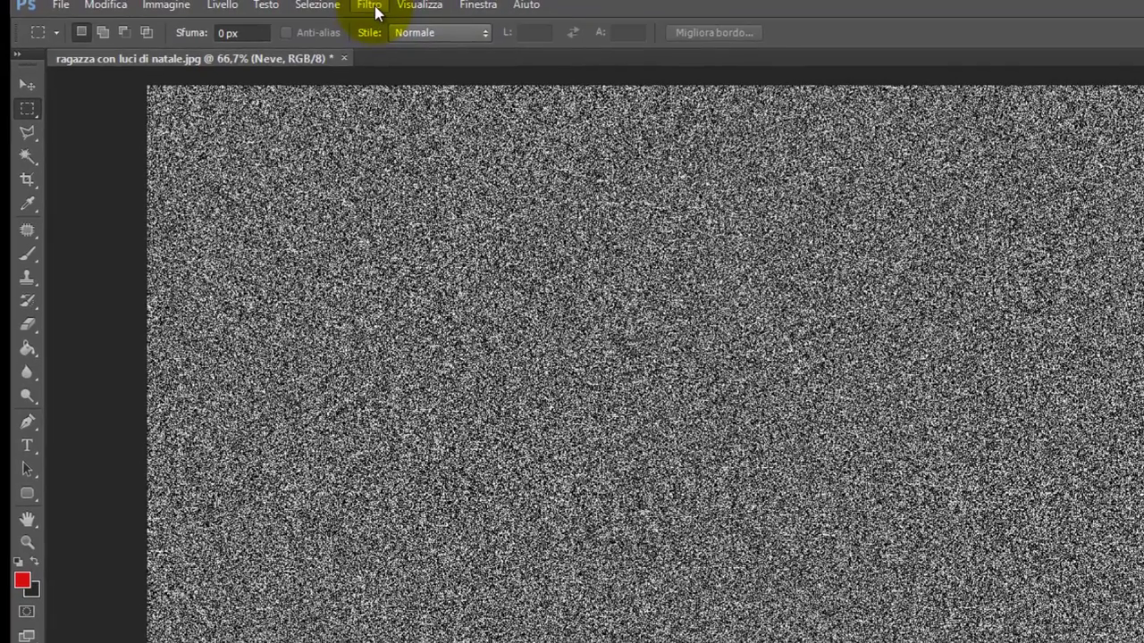
Apply a Gaussian blur with a radius of about 3.7 pixels to the noise
{"action": "left_click", "coordinate": [374, 5]}
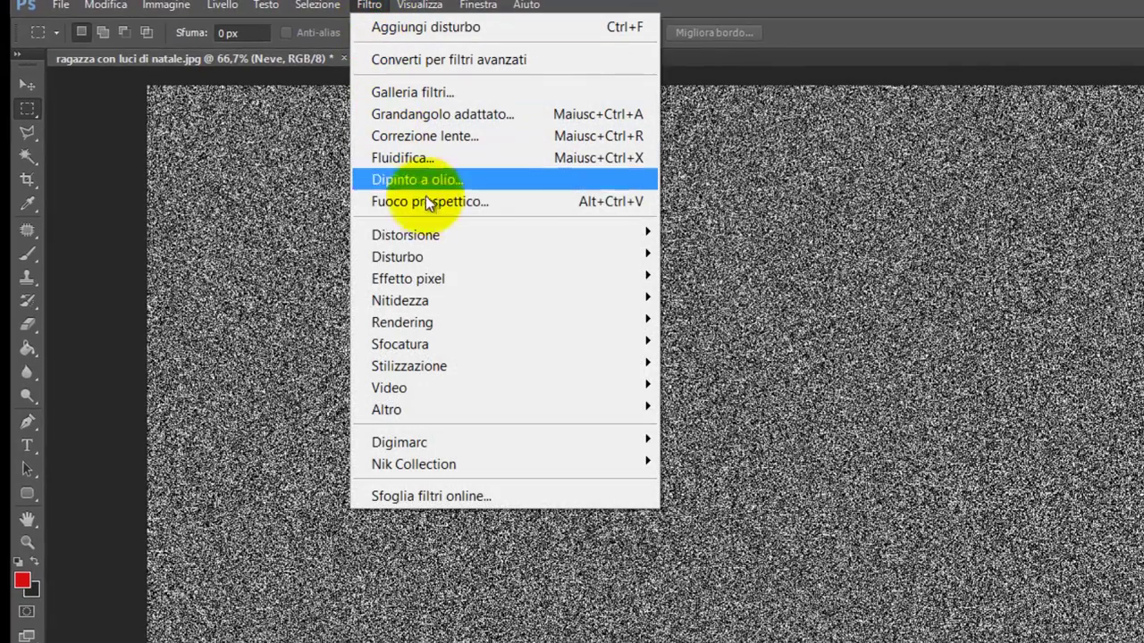
{"action": "mouse_move", "coordinate": [399, 343]}
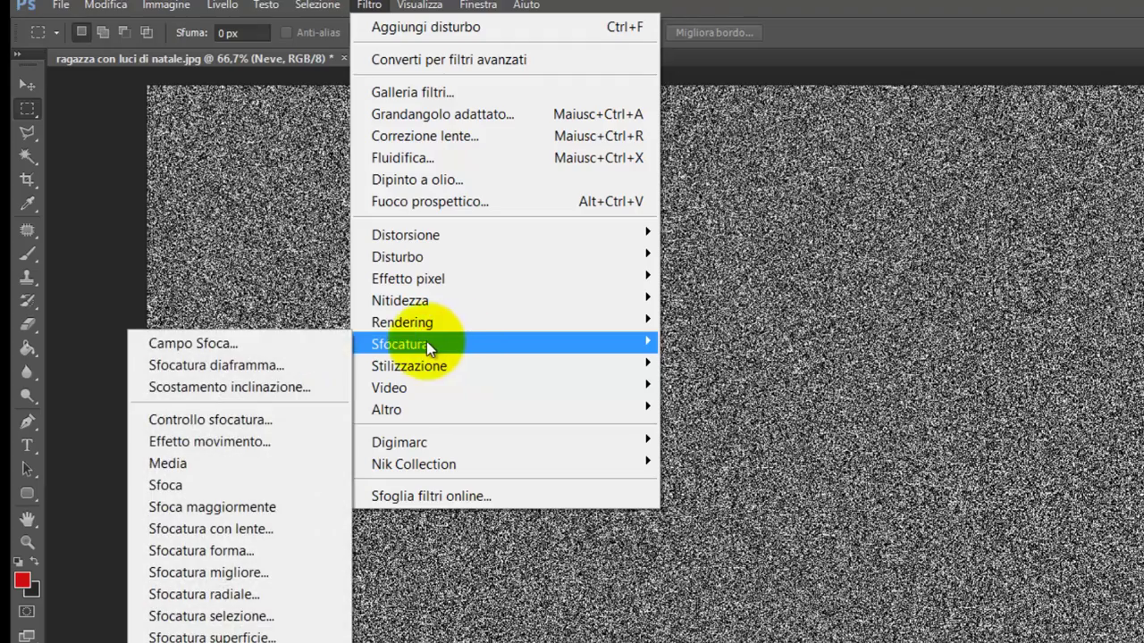
{"action": "left_click", "coordinate": [262, 420]}
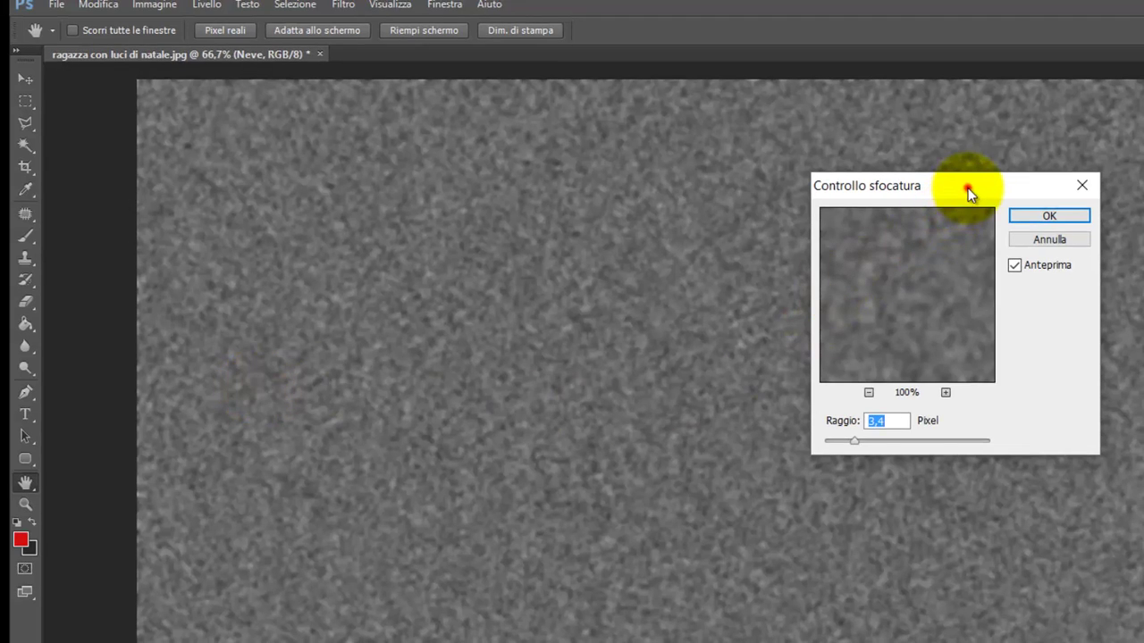
{"action": "left_click_drag", "start_coordinate": [967, 187], "coordinate": [958, 188]}
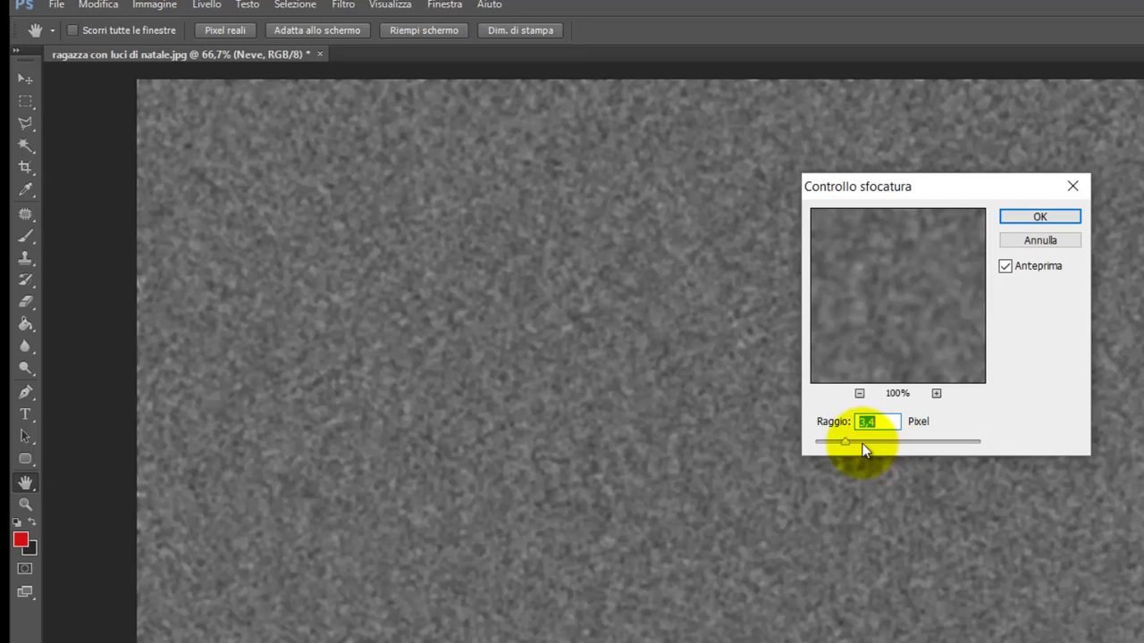
{"action": "left_click_drag", "start_coordinate": [846, 443], "coordinate": [836, 443]}
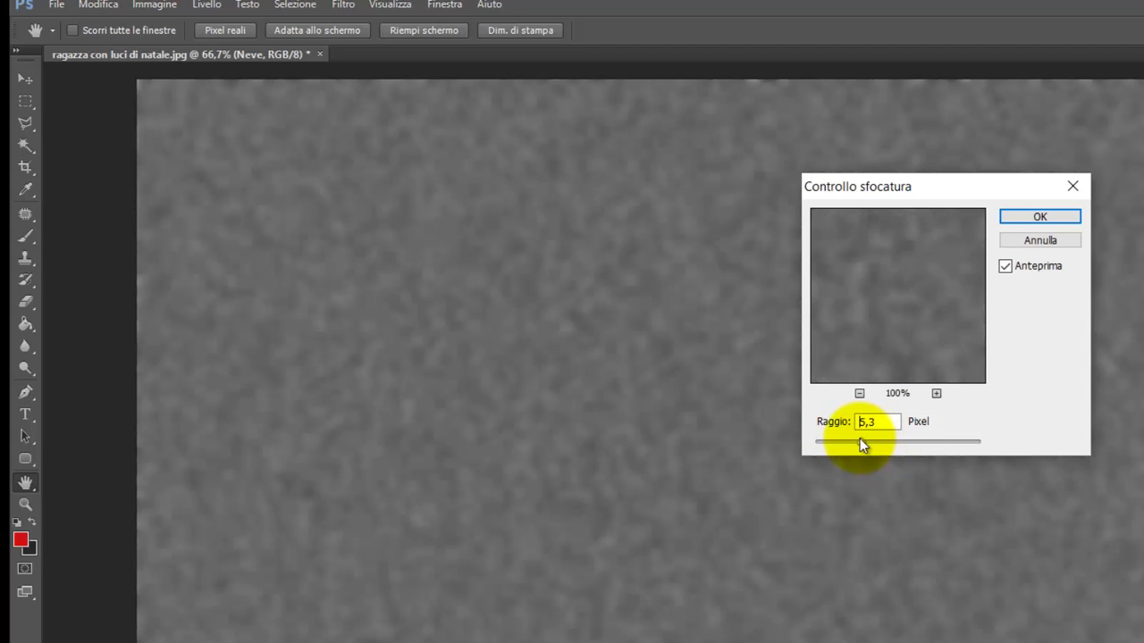
{"action": "left_click_drag", "start_coordinate": [859, 440], "coordinate": [857, 439]}
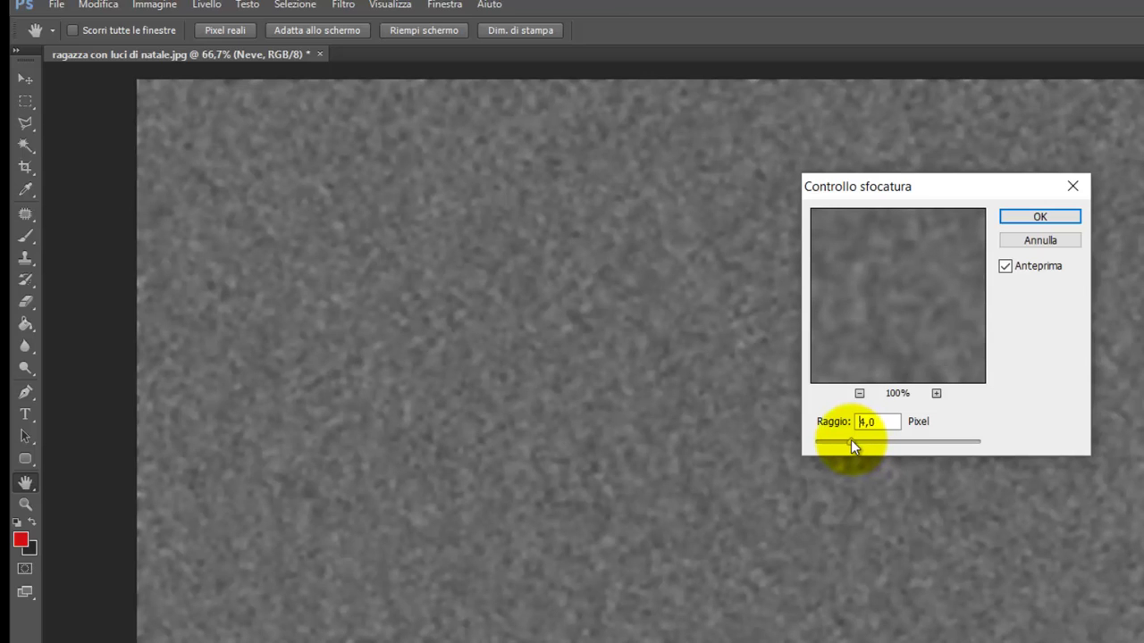
{"action": "left_click_drag", "start_coordinate": [848, 444], "coordinate": [848, 444]}
{"action": "left_click", "coordinate": [1037, 217]}
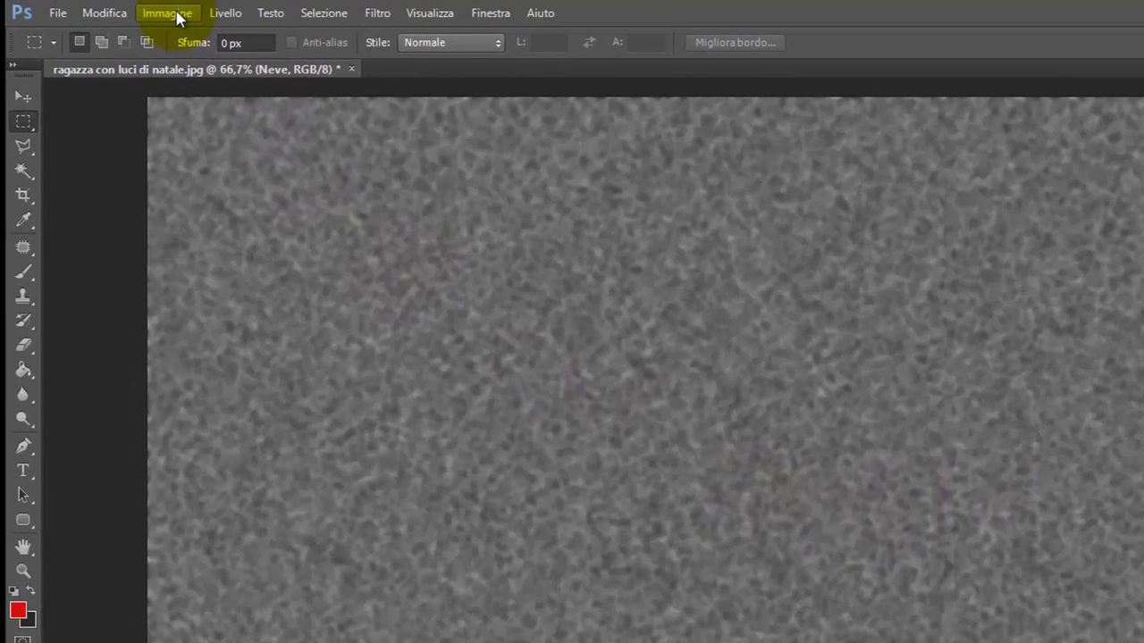
Set a Soglia threshold of 128 on the blurred noise layer
{"action": "left_click", "coordinate": [178, 16]}
{"action": "mouse_move", "coordinate": [268, 71]}
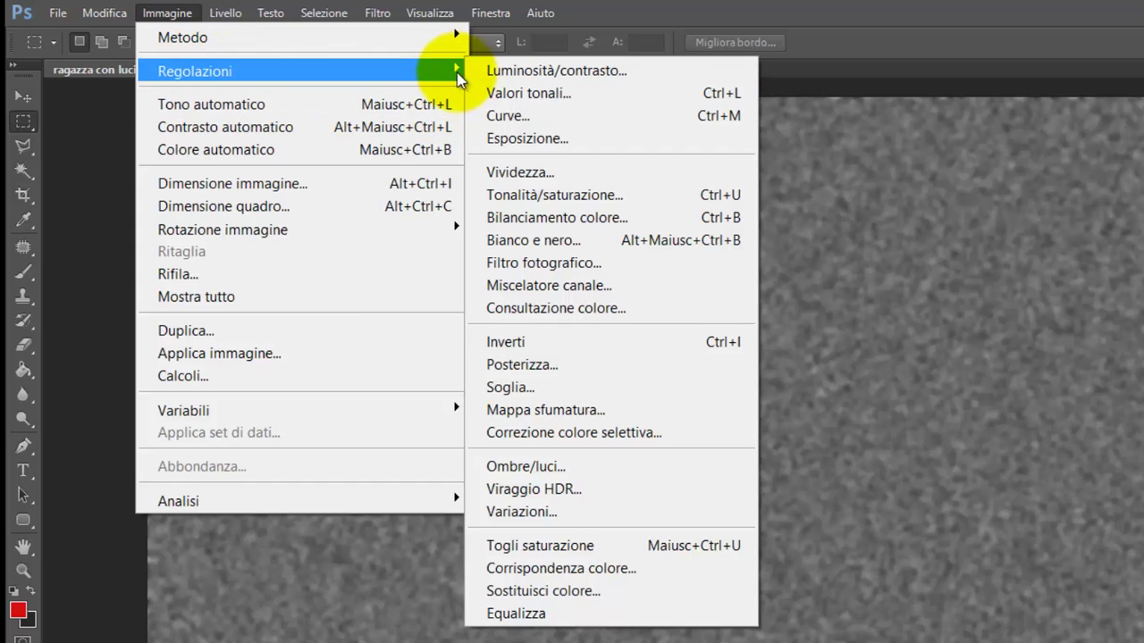
{"action": "left_click", "coordinate": [590, 386]}
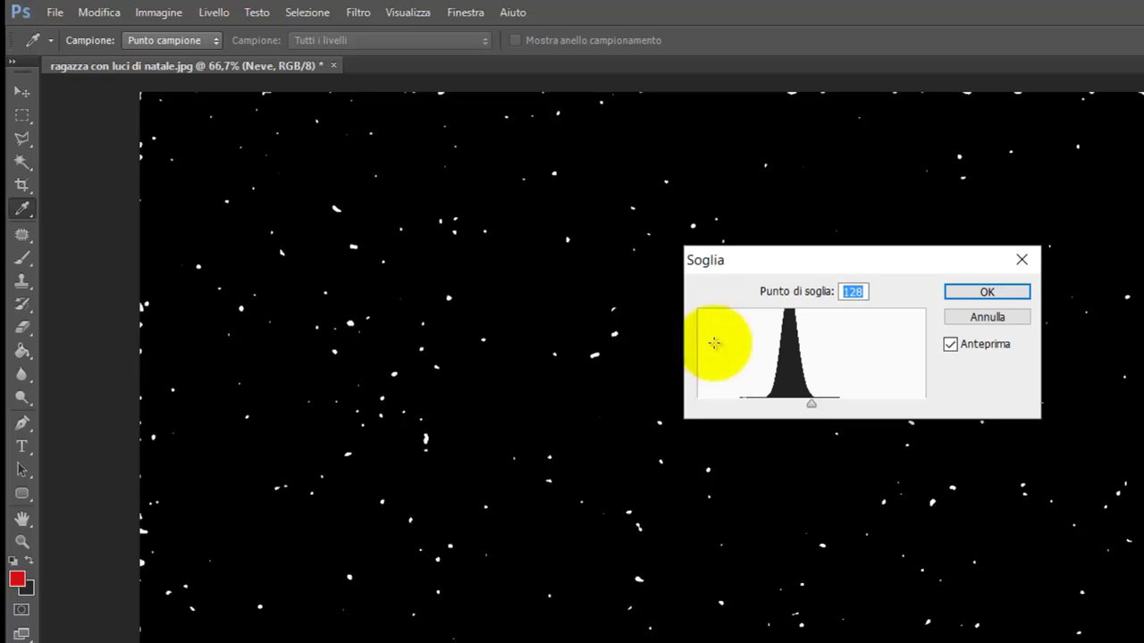
{"action": "left_click_drag", "start_coordinate": [858, 259], "coordinate": [859, 248]}
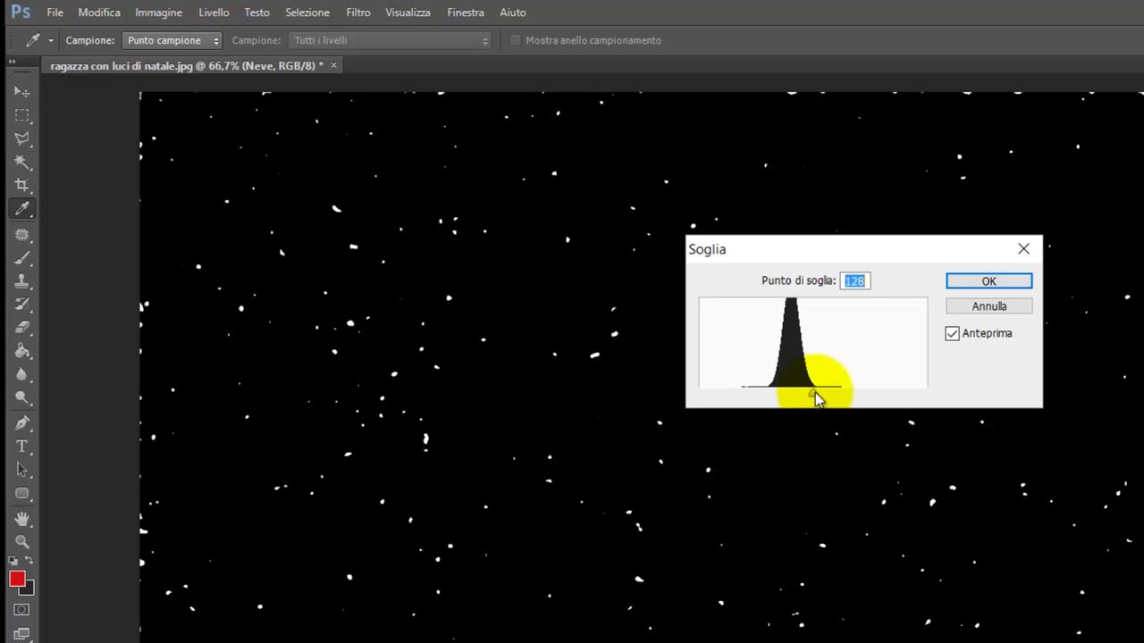
{"action": "left_click_drag", "start_coordinate": [814, 396], "coordinate": [807, 391]}
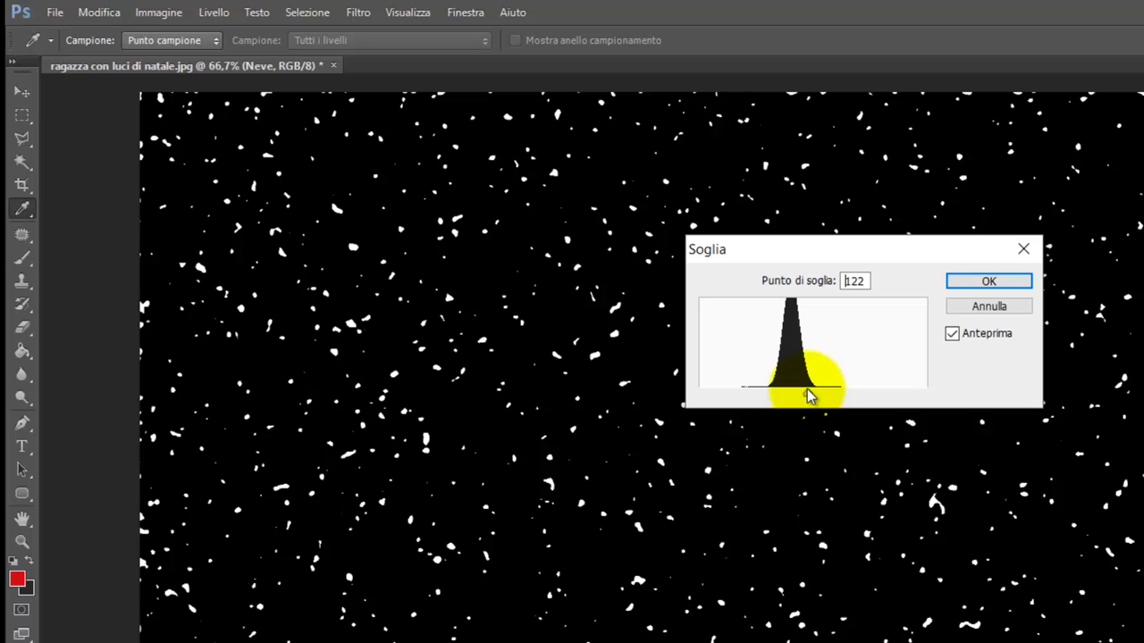
{"action": "left_click_drag", "start_coordinate": [806, 388], "coordinate": [813, 391]}
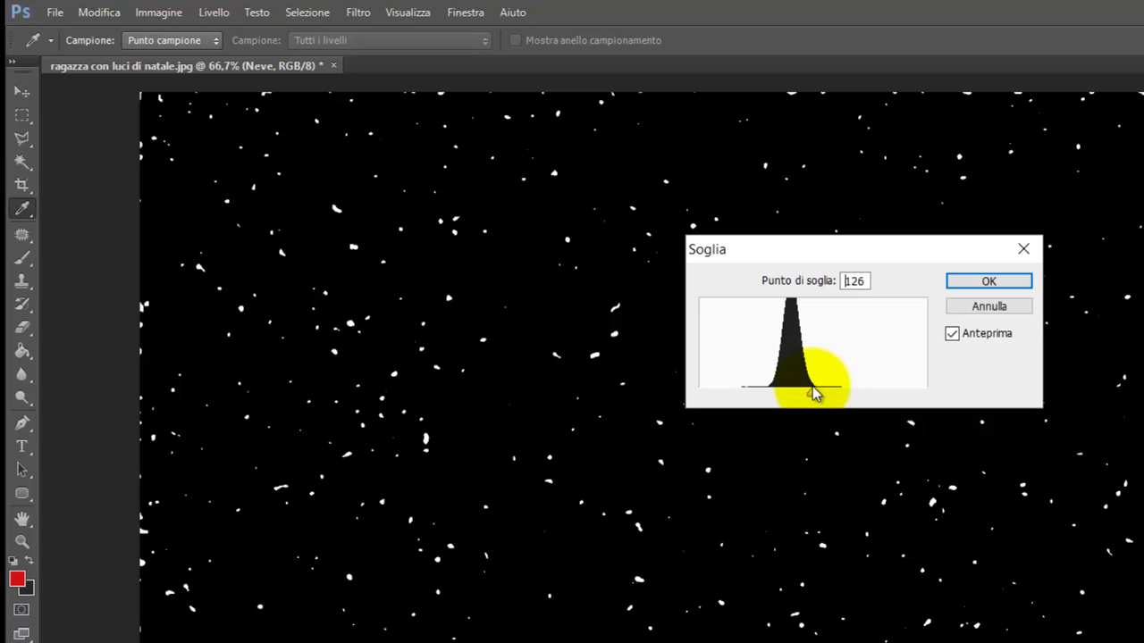
{"action": "left_click_drag", "start_coordinate": [813, 393], "coordinate": [815, 393]}
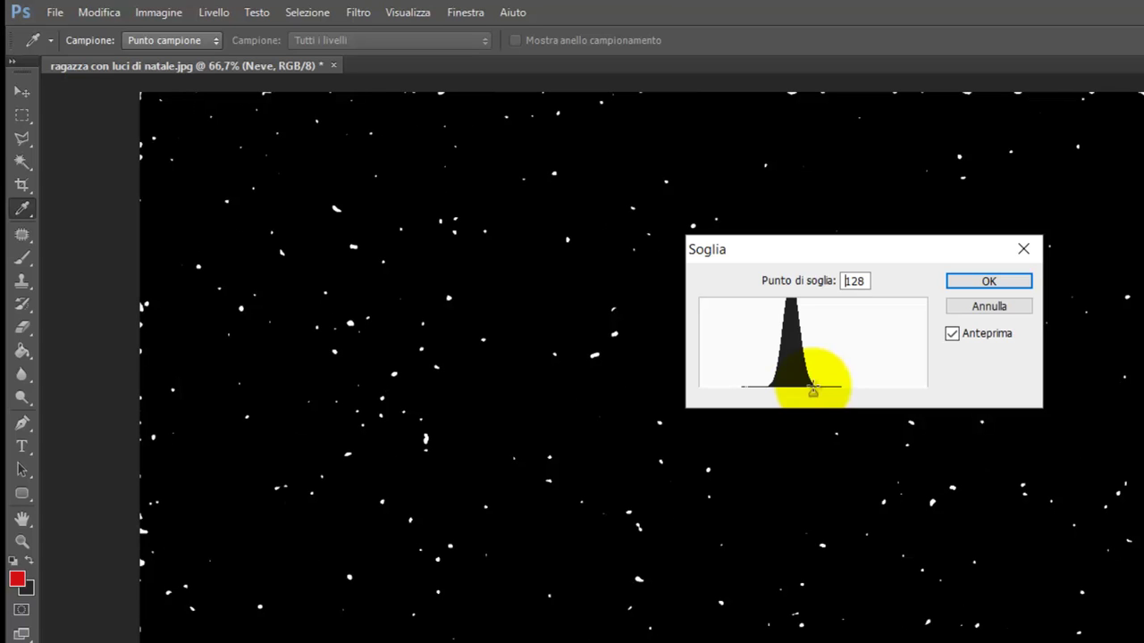
{"action": "left_click", "coordinate": [814, 392]}
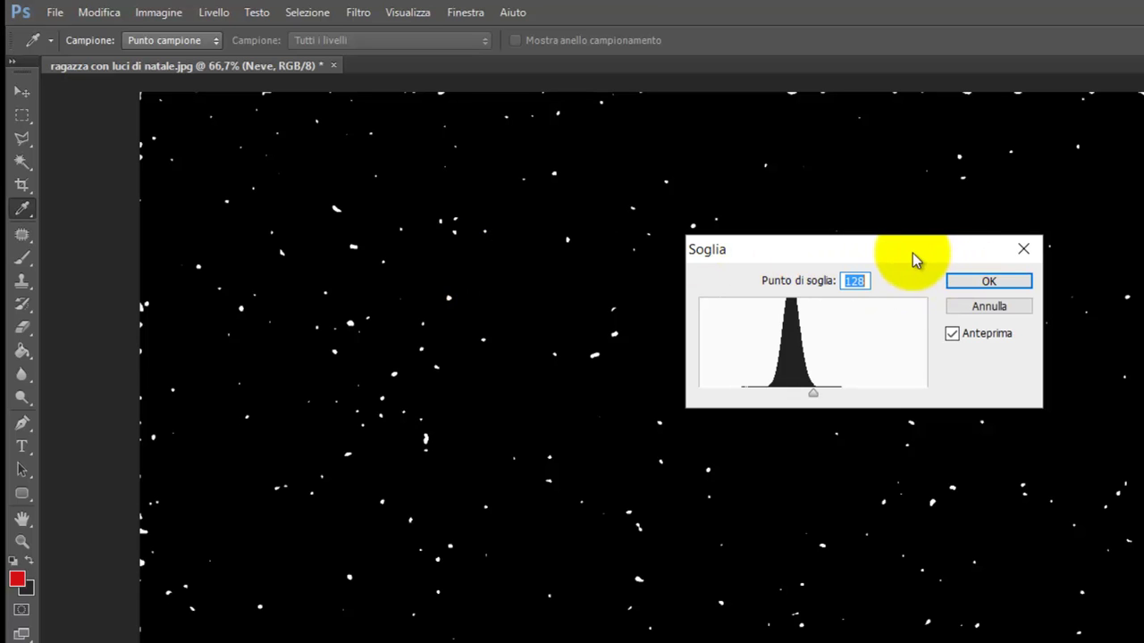
Confirm the threshold and switch the Neve layer's blend mode to Scolora
{"action": "left_click", "coordinate": [989, 281]}
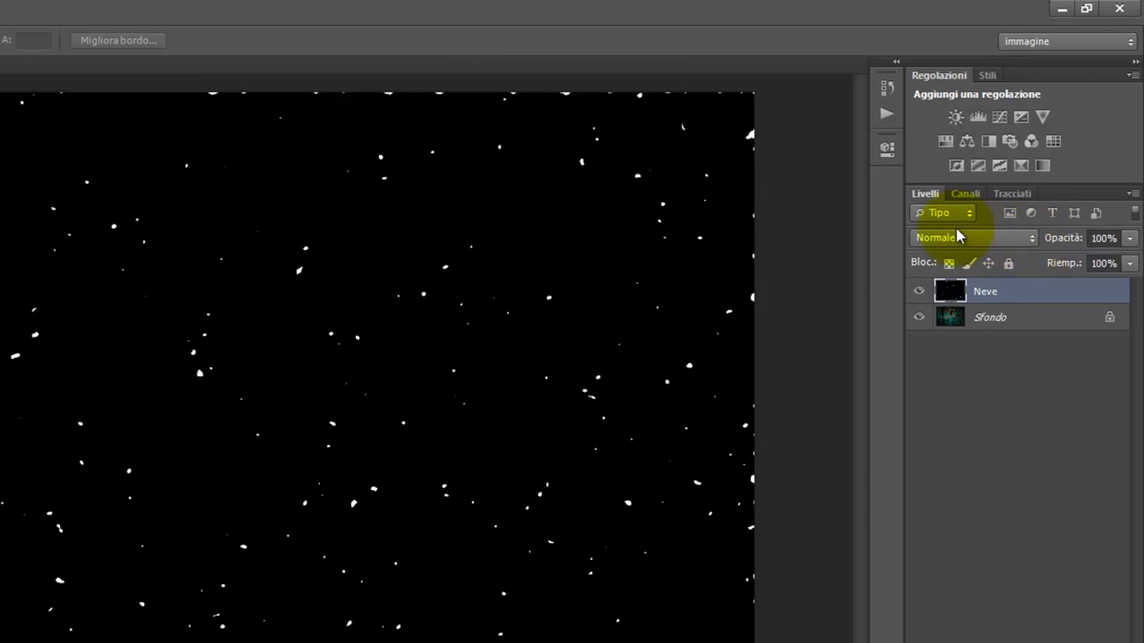
{"action": "left_click", "coordinate": [1033, 238]}
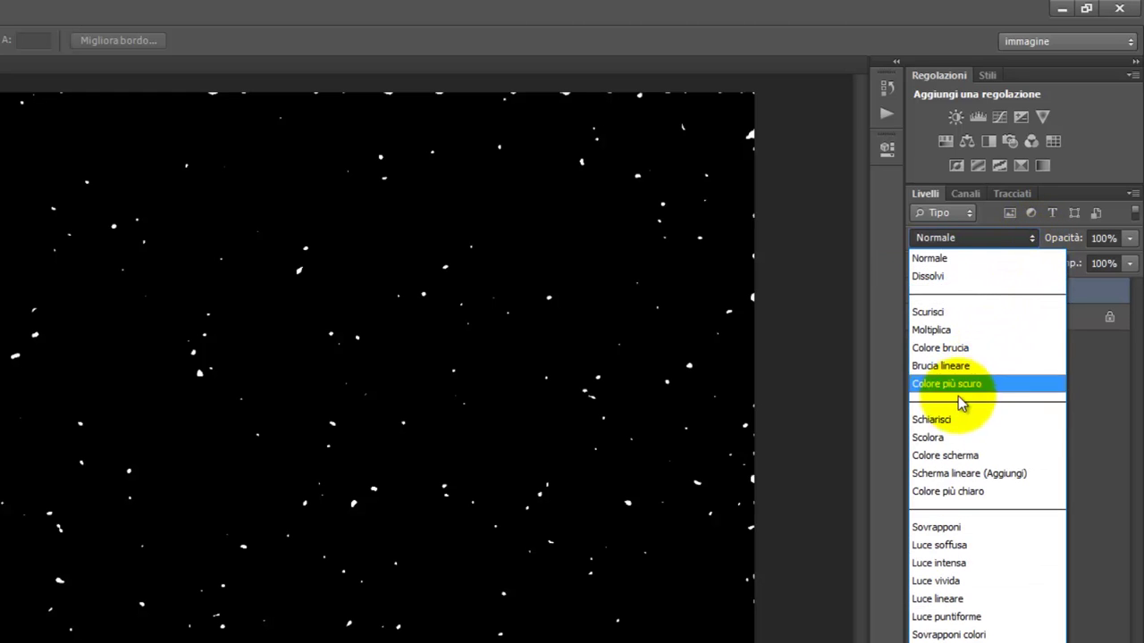
{"action": "left_click", "coordinate": [951, 438]}
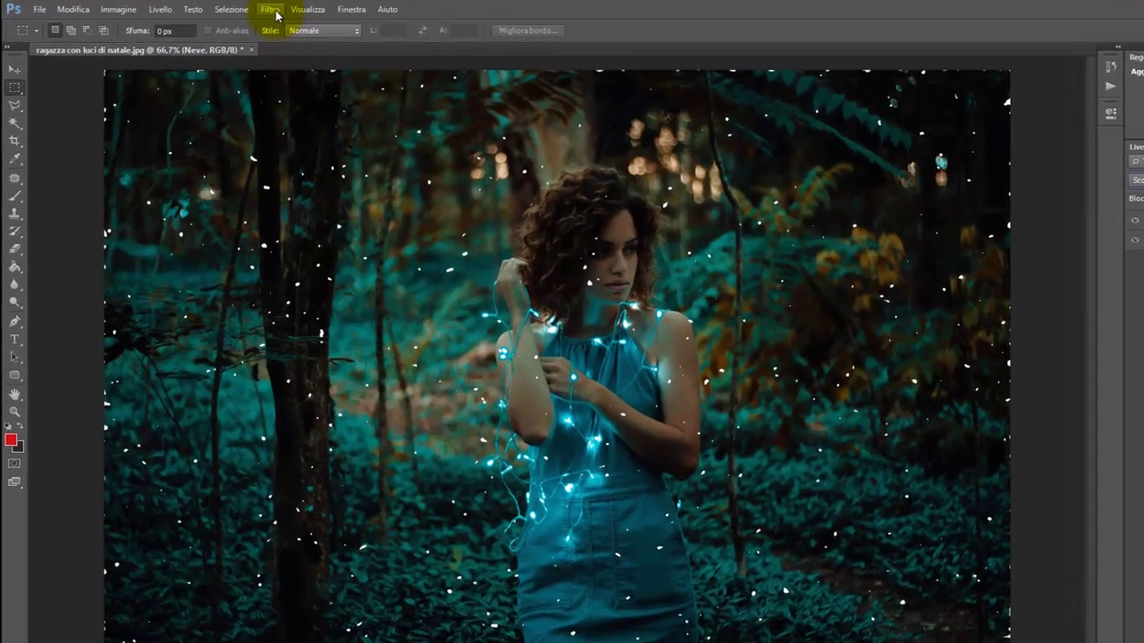
Apply an Effetto movimento blur at -63° with a shortened Distanza to the snow
{"action": "left_click", "coordinate": [237, 8]}
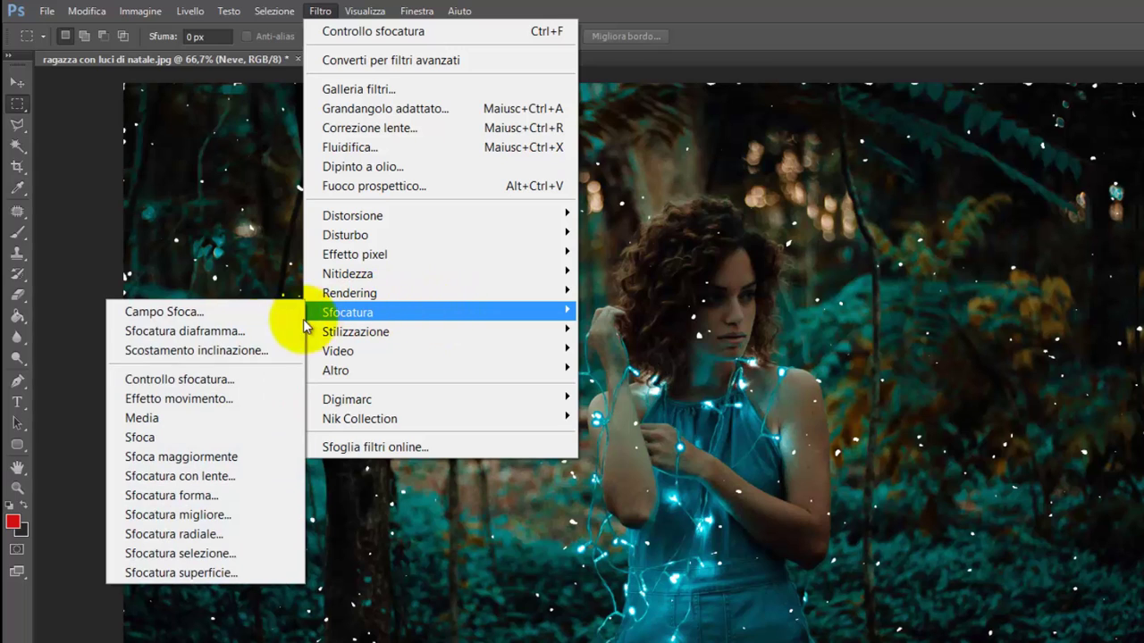
{"action": "mouse_move", "coordinate": [347, 312]}
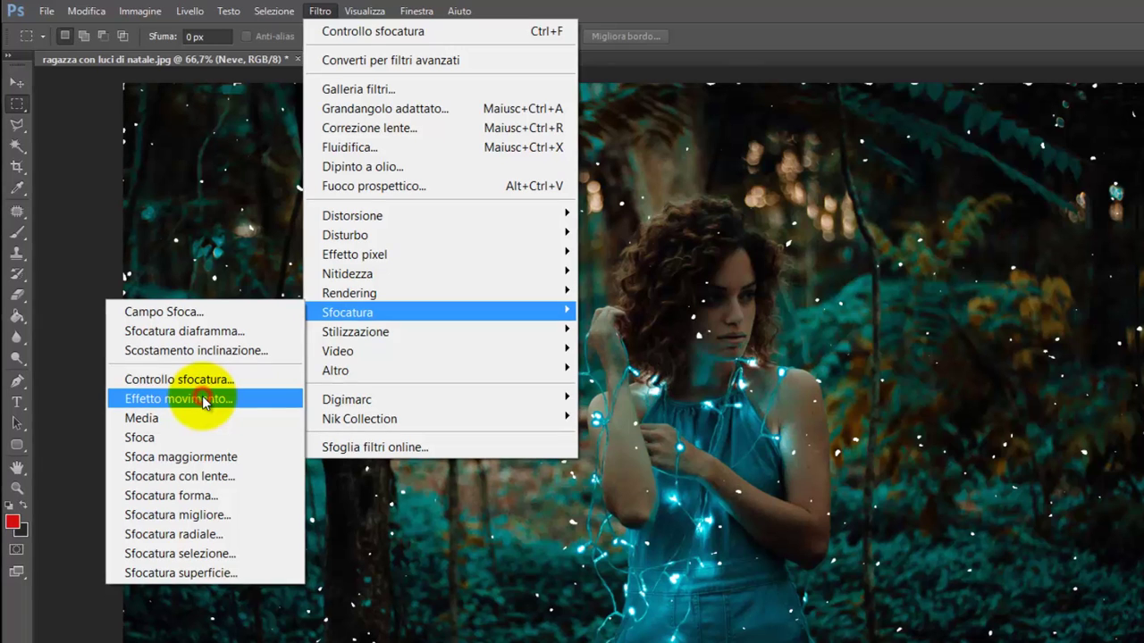
{"action": "left_click", "coordinate": [203, 401]}
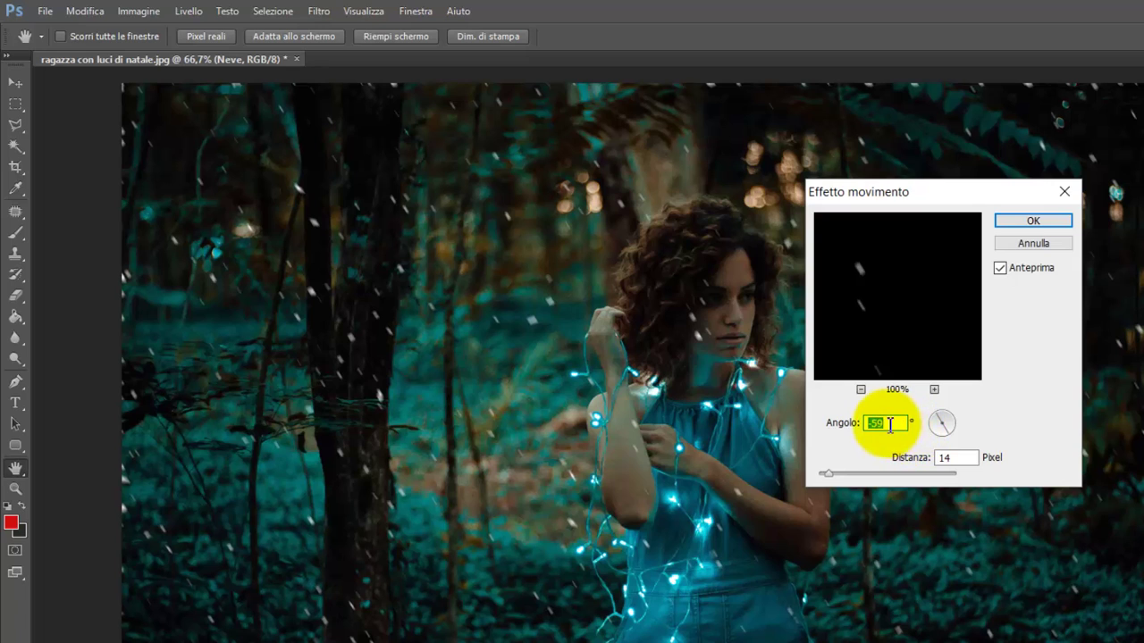
{"action": "left_click_drag", "start_coordinate": [947, 432], "coordinate": [939, 435]}
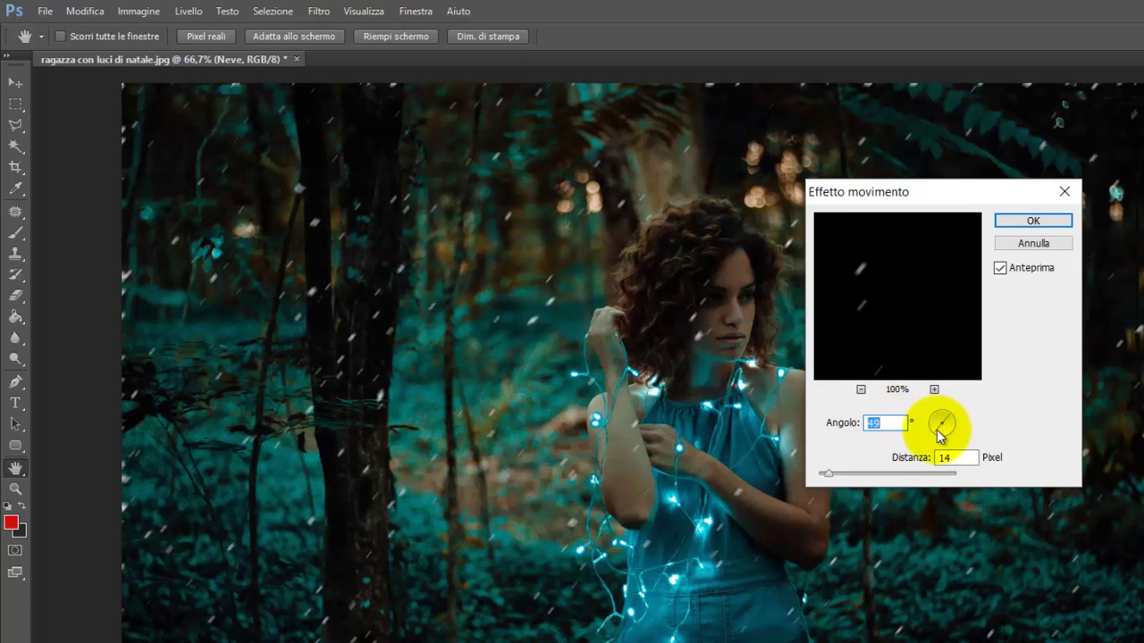
{"action": "double_click", "coordinate": [881, 423]}
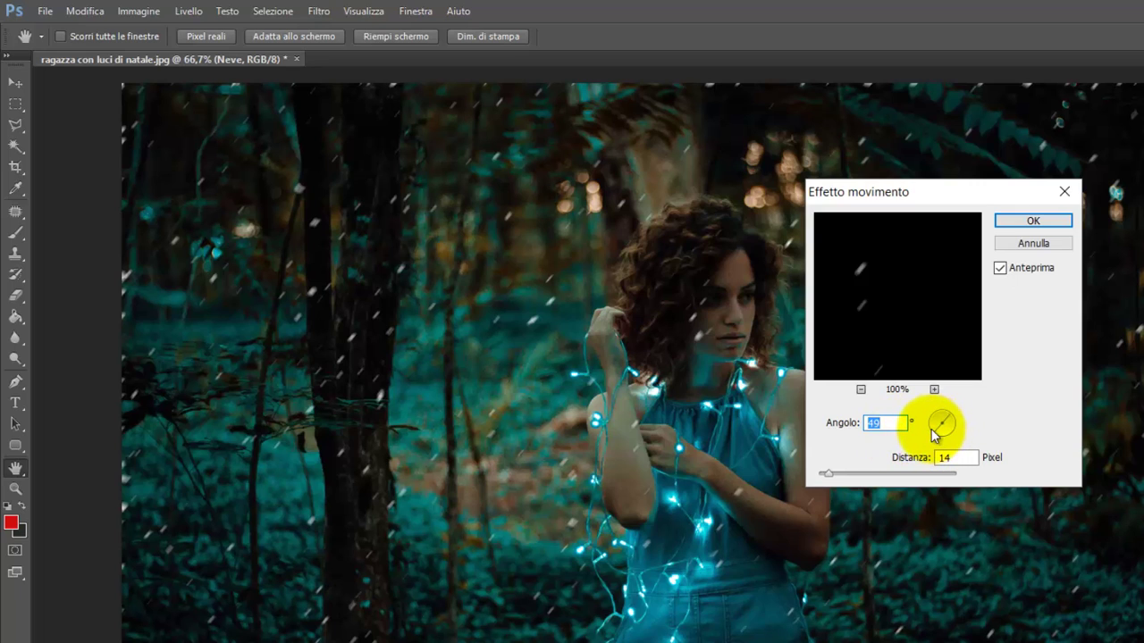
{"action": "left_click_drag", "start_coordinate": [933, 433], "coordinate": [941, 444]}
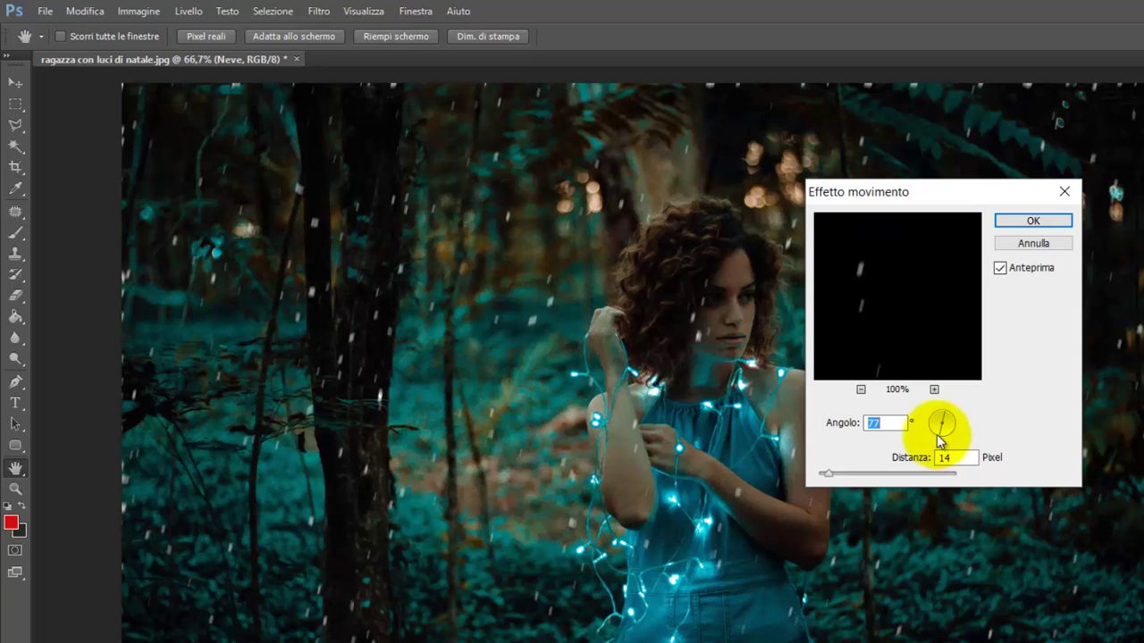
{"action": "double_click", "coordinate": [880, 423]}
{"action": "type", "text": "-90"}
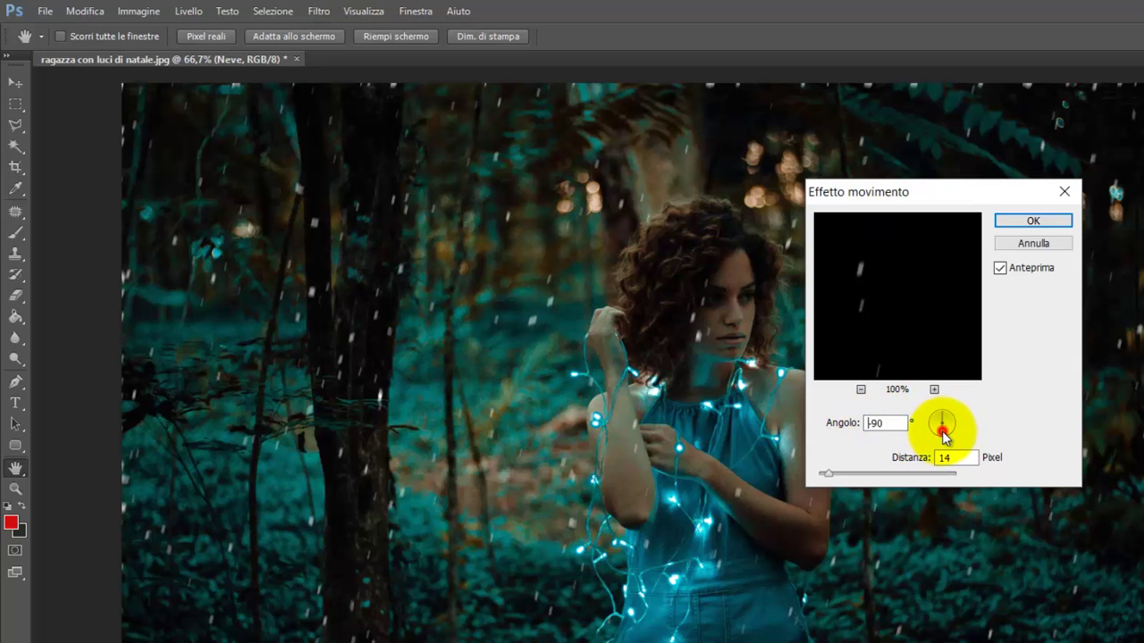
{"action": "left_click_drag", "start_coordinate": [941, 435], "coordinate": [947, 435]}
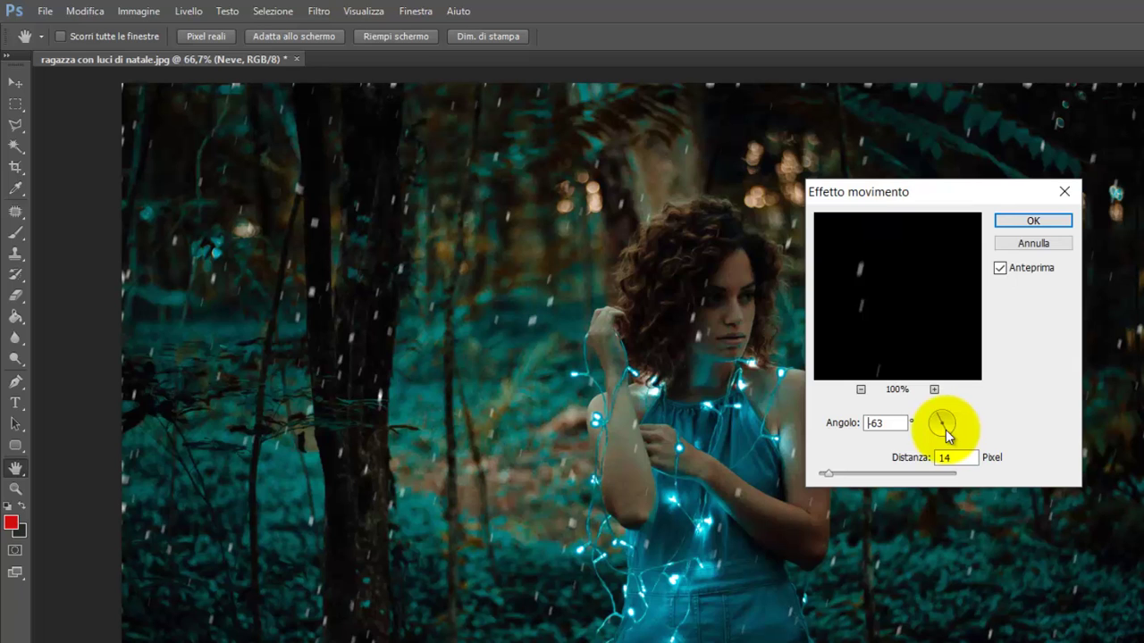
{"action": "left_click", "coordinate": [947, 435]}
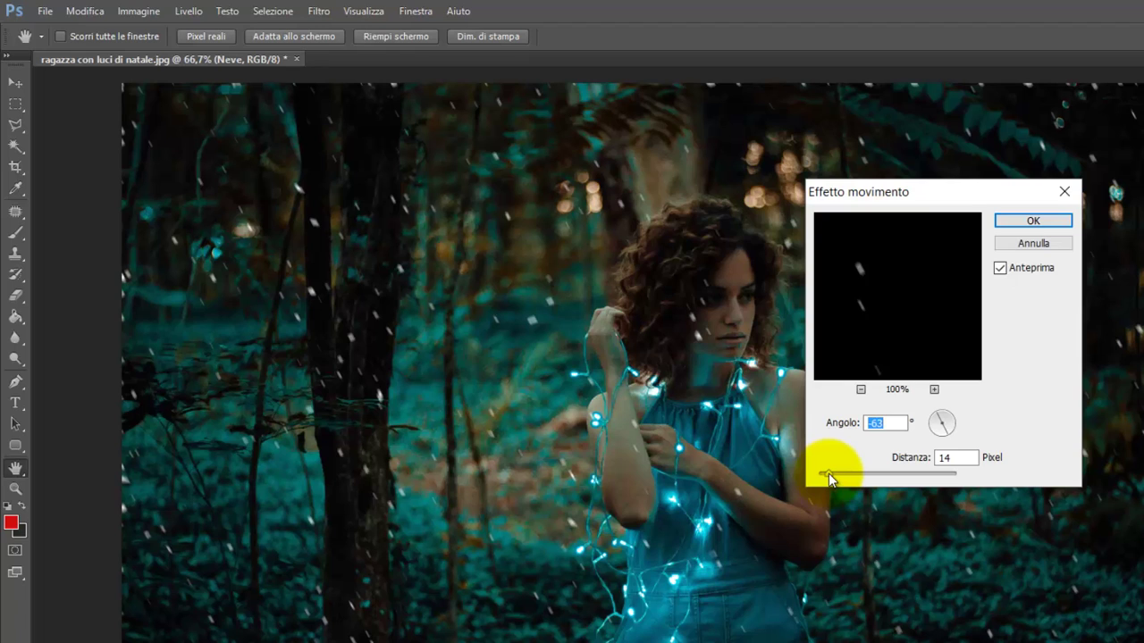
{"action": "left_click_drag", "start_coordinate": [829, 477], "coordinate": [829, 475]}
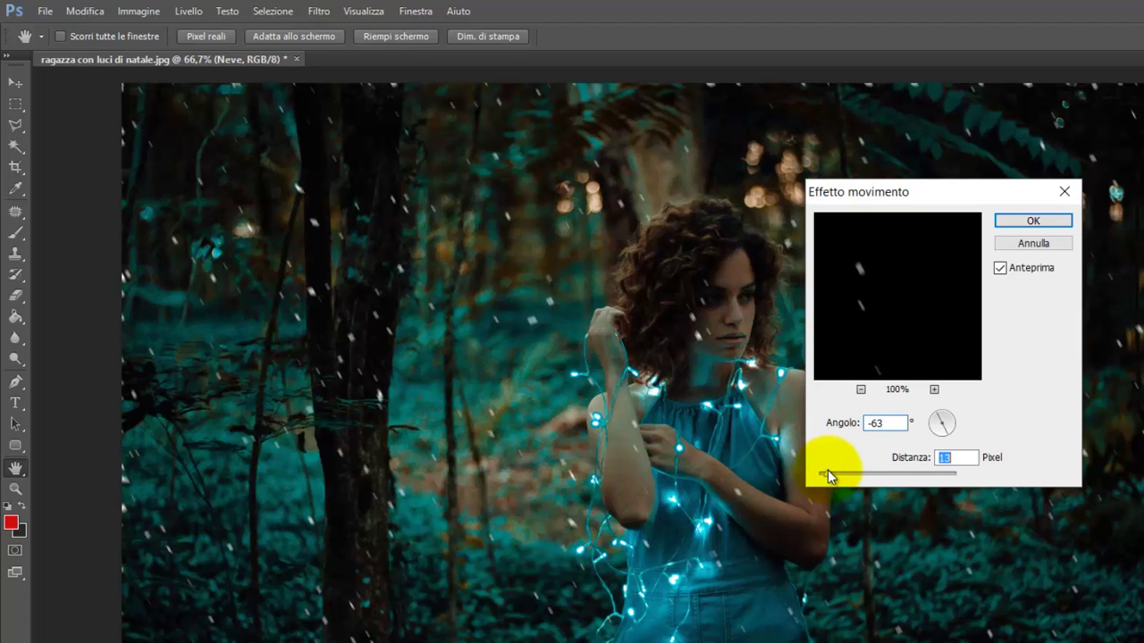
{"action": "left_click", "coordinate": [456, 179]}
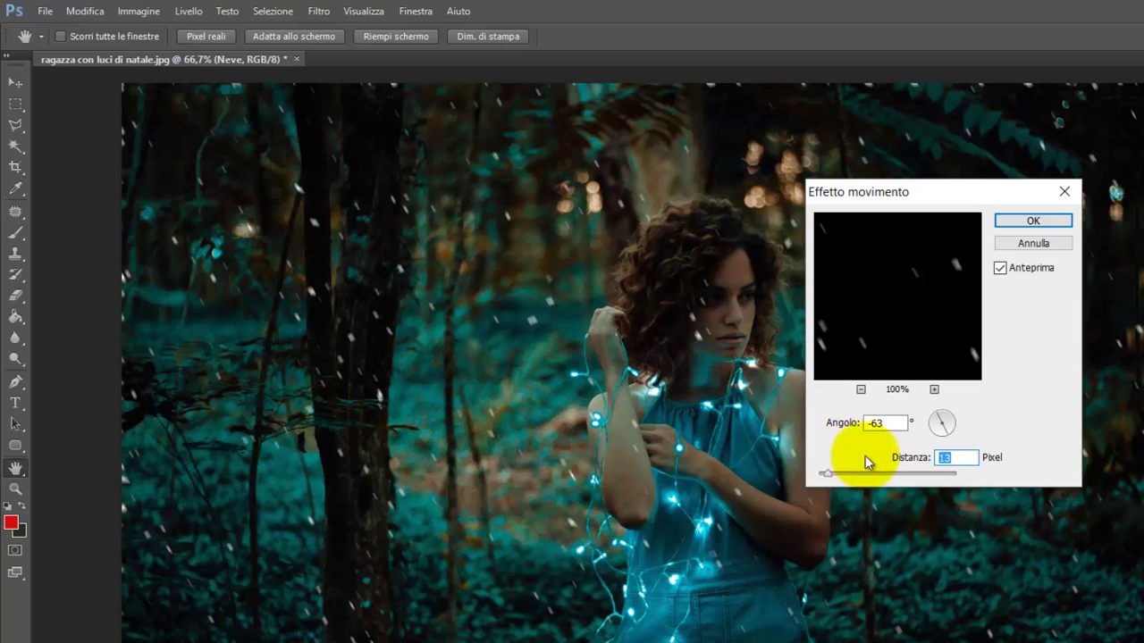
{"action": "left_click", "coordinate": [1037, 223]}
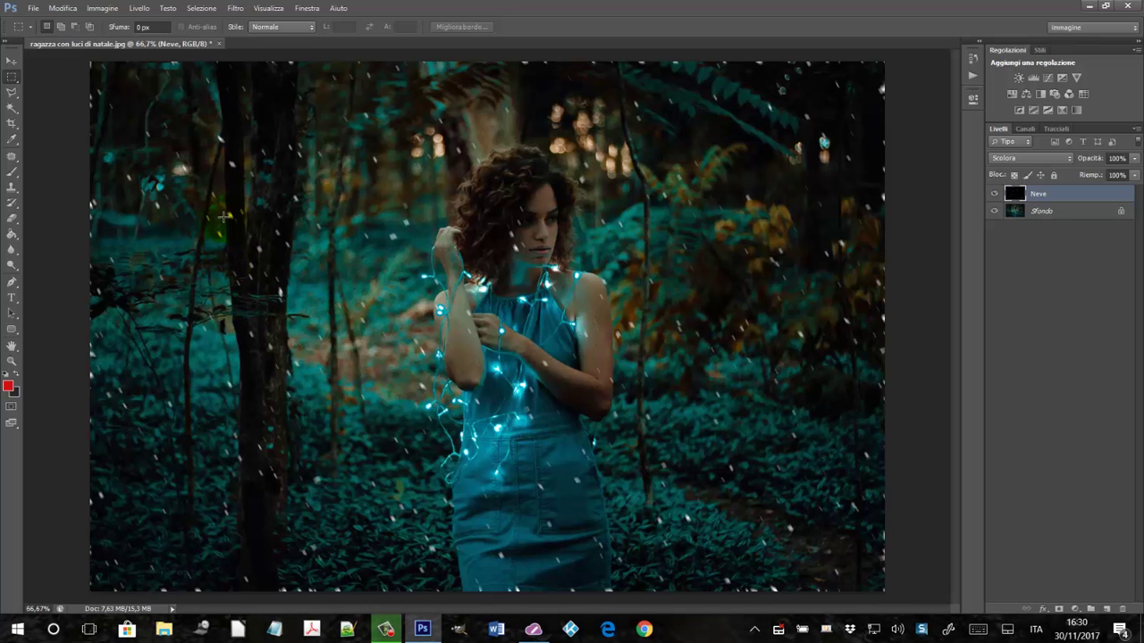
Save a JPEG copy named 'nevicata' in Download at Massima quality
{"action": "left_click", "coordinate": [33, 8]}
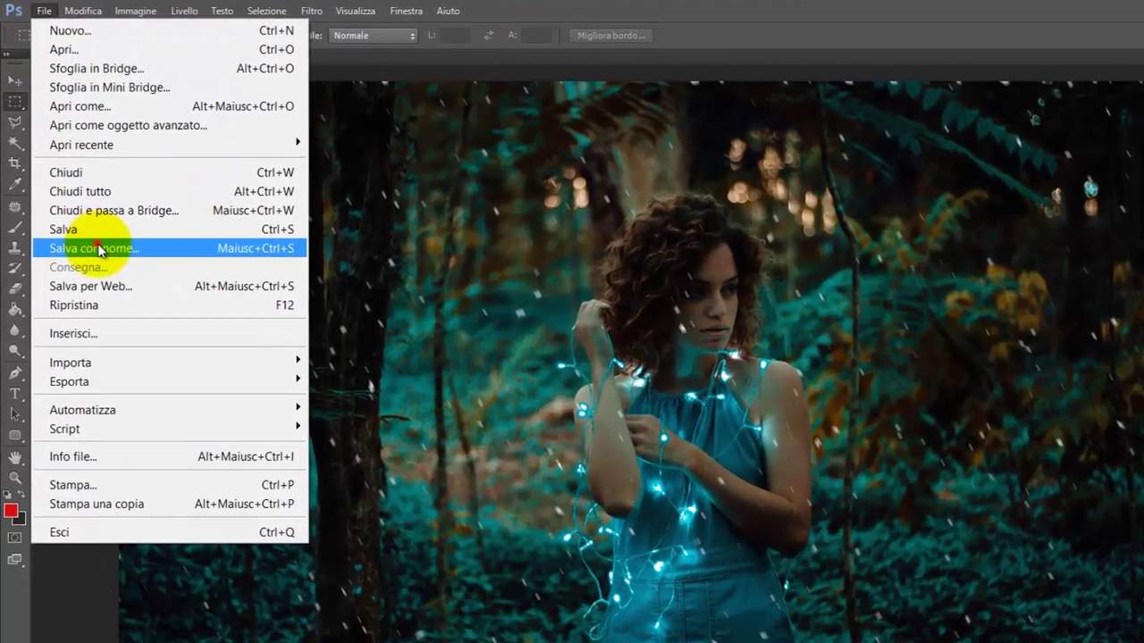
{"action": "left_click", "coordinate": [54, 188]}
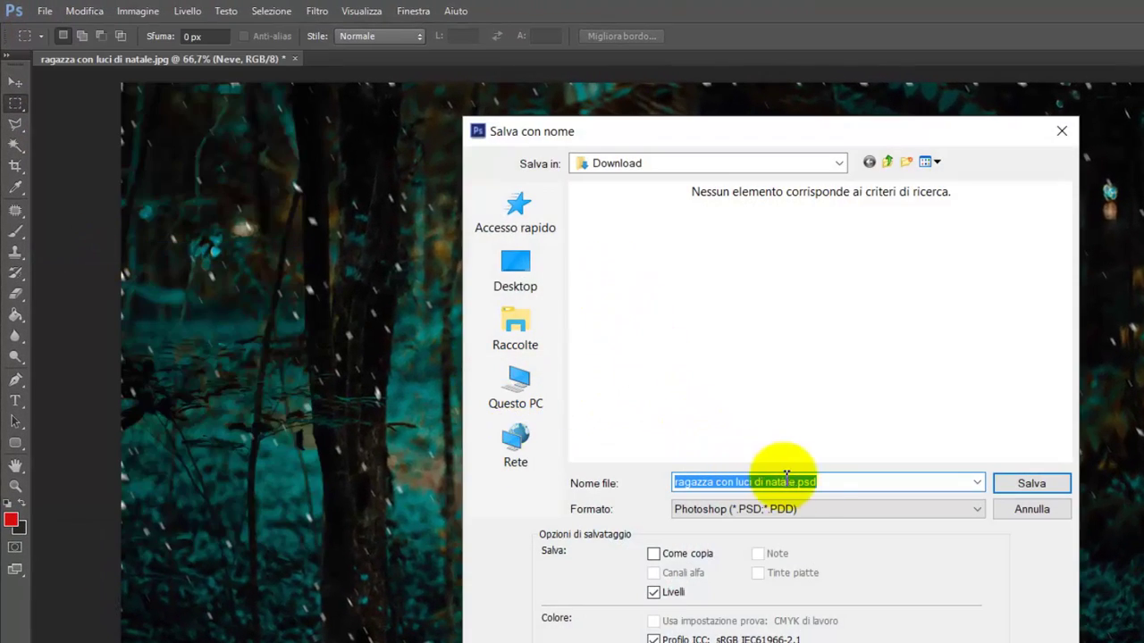
{"action": "left_click", "coordinate": [973, 510]}
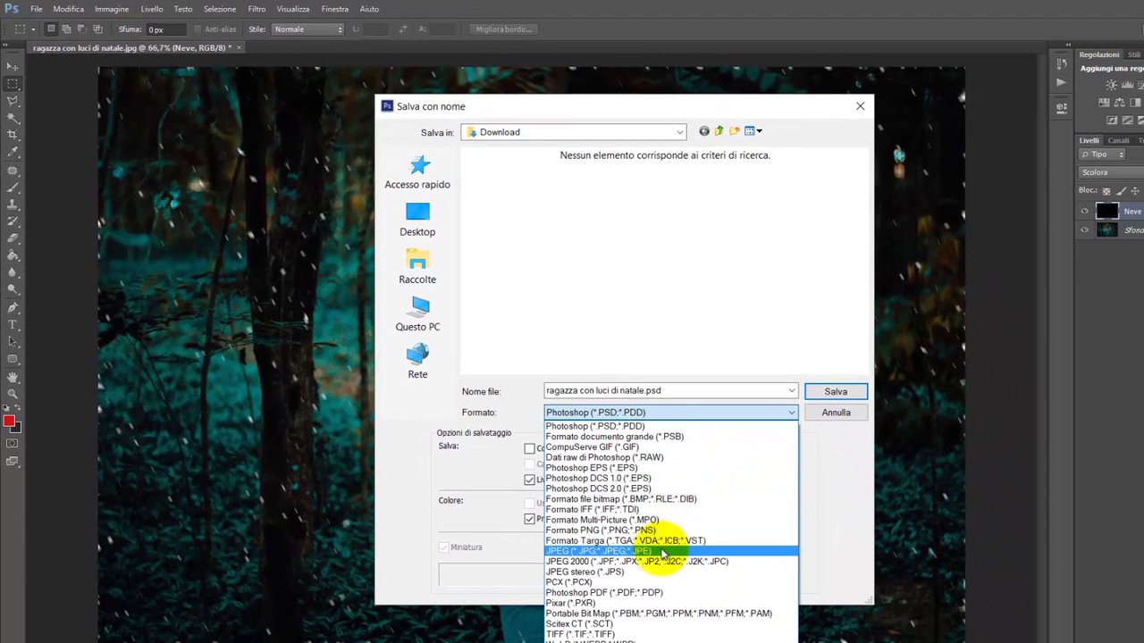
{"action": "left_click", "coordinate": [652, 564]}
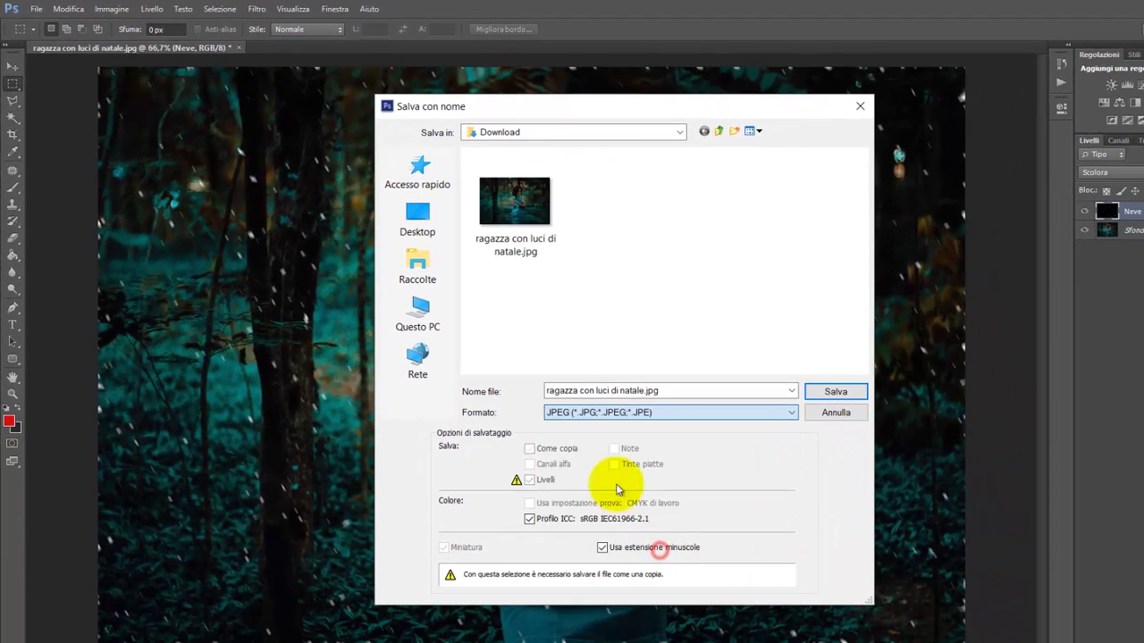
{"action": "triple_click", "coordinate": [661, 394]}
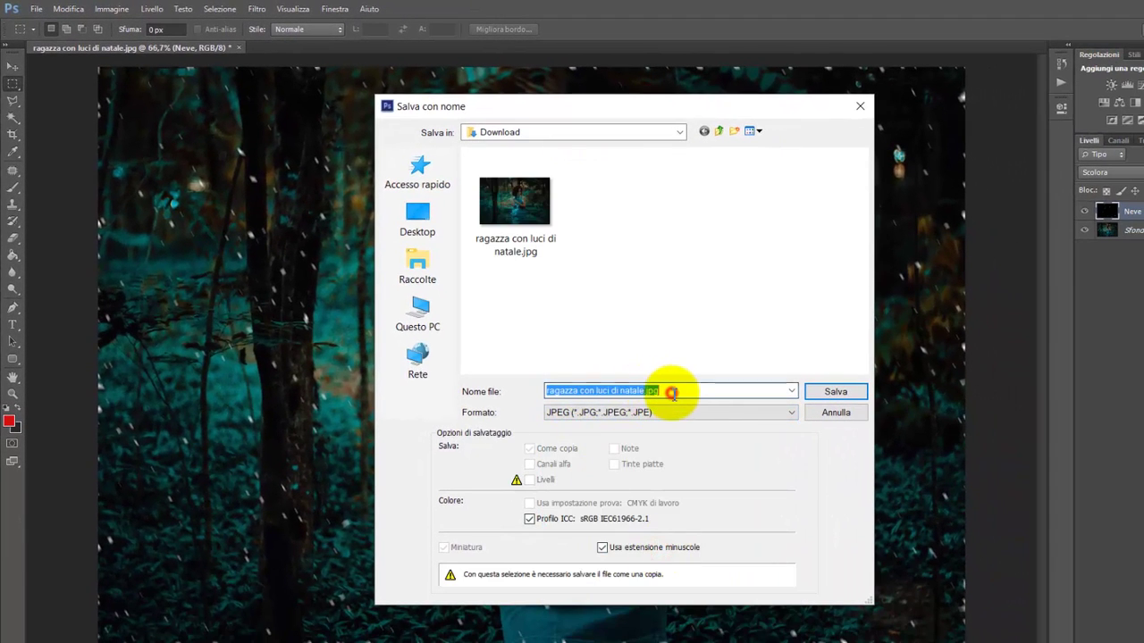
{"action": "type", "text": "nevicata"}
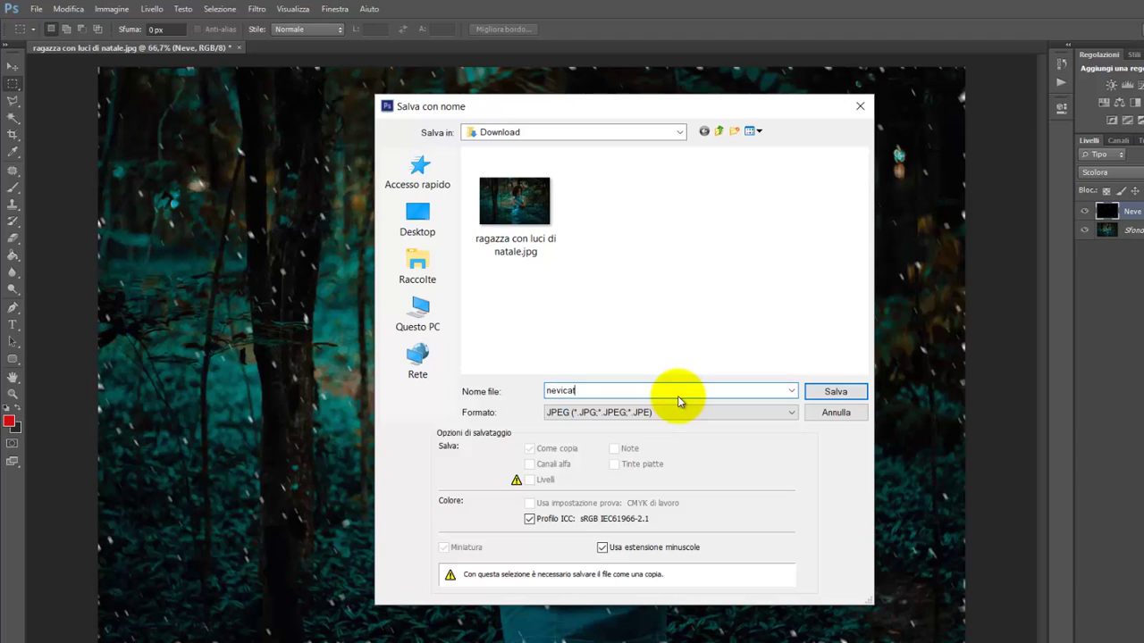
{"action": "left_click", "coordinate": [842, 391]}
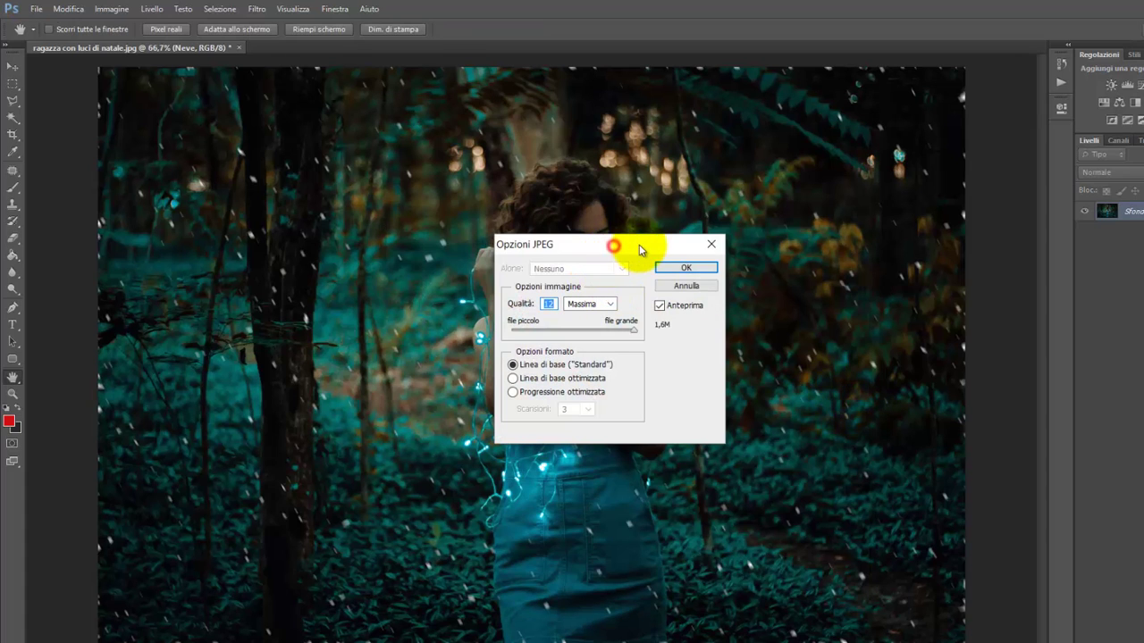
{"action": "left_click_drag", "start_coordinate": [614, 246], "coordinate": [645, 249]}
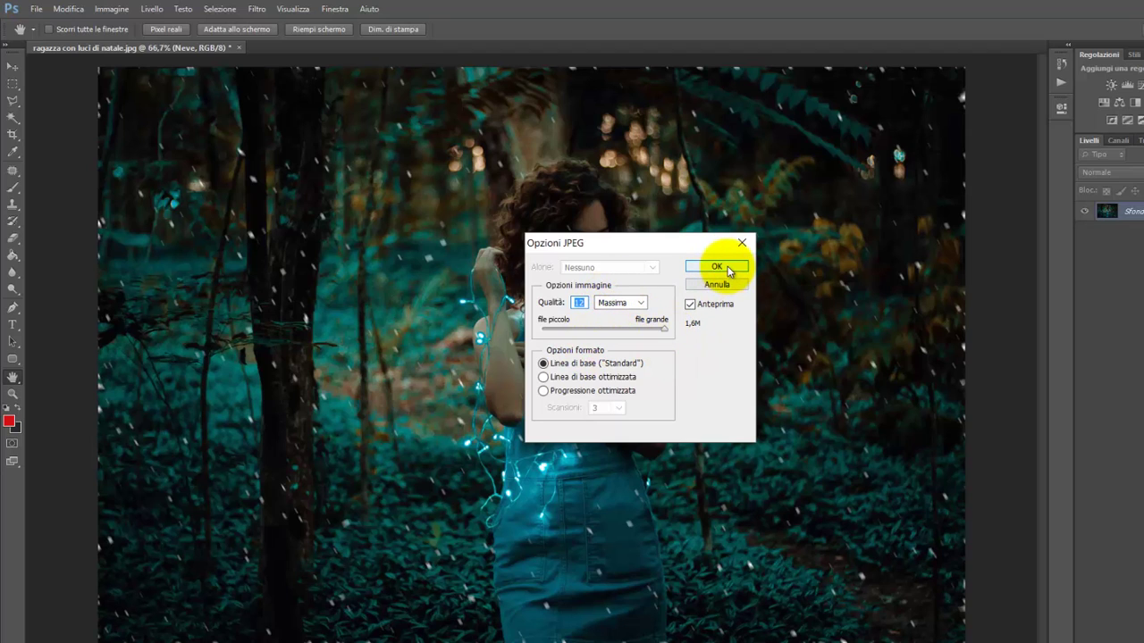
{"action": "left_click", "coordinate": [726, 268]}
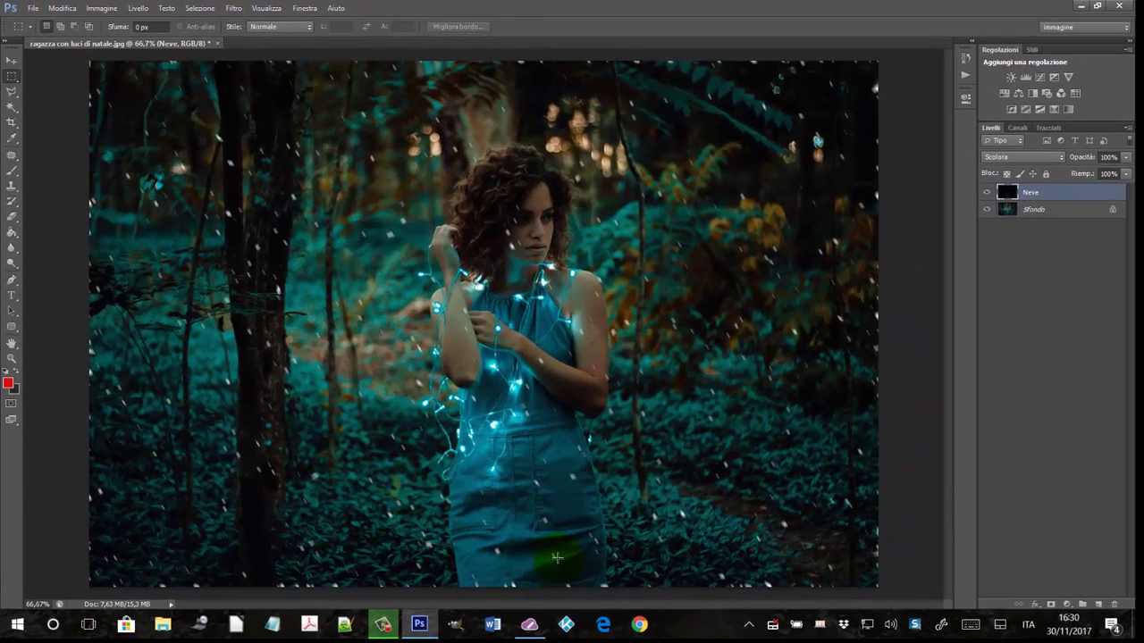
{"action": "left_click", "coordinate": [163, 624]}
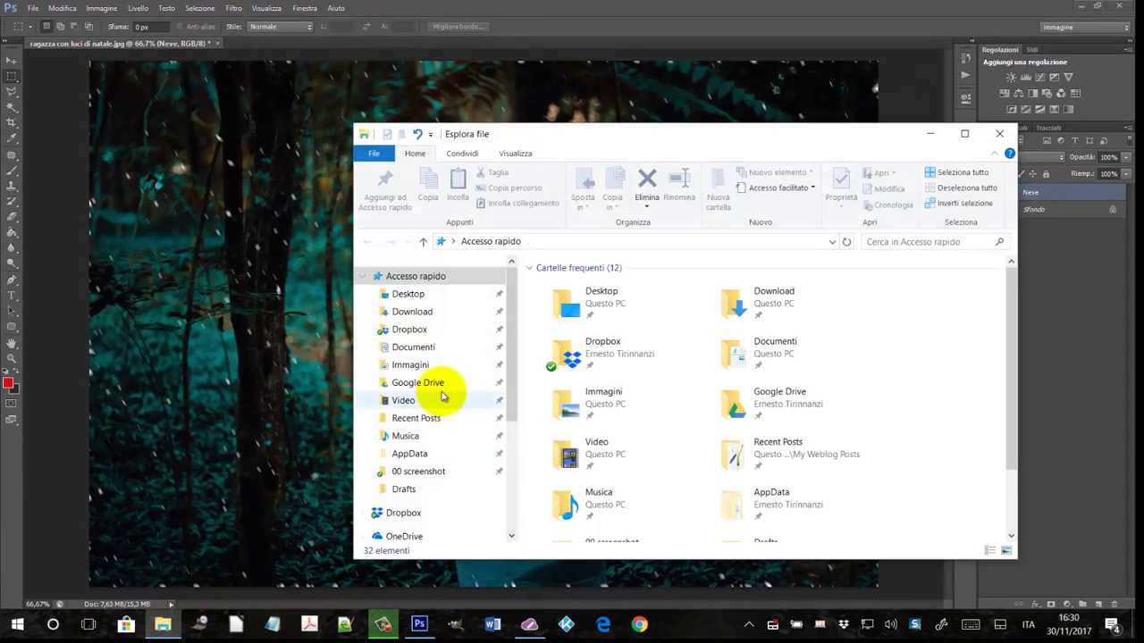
{"action": "left_click", "coordinate": [433, 311]}
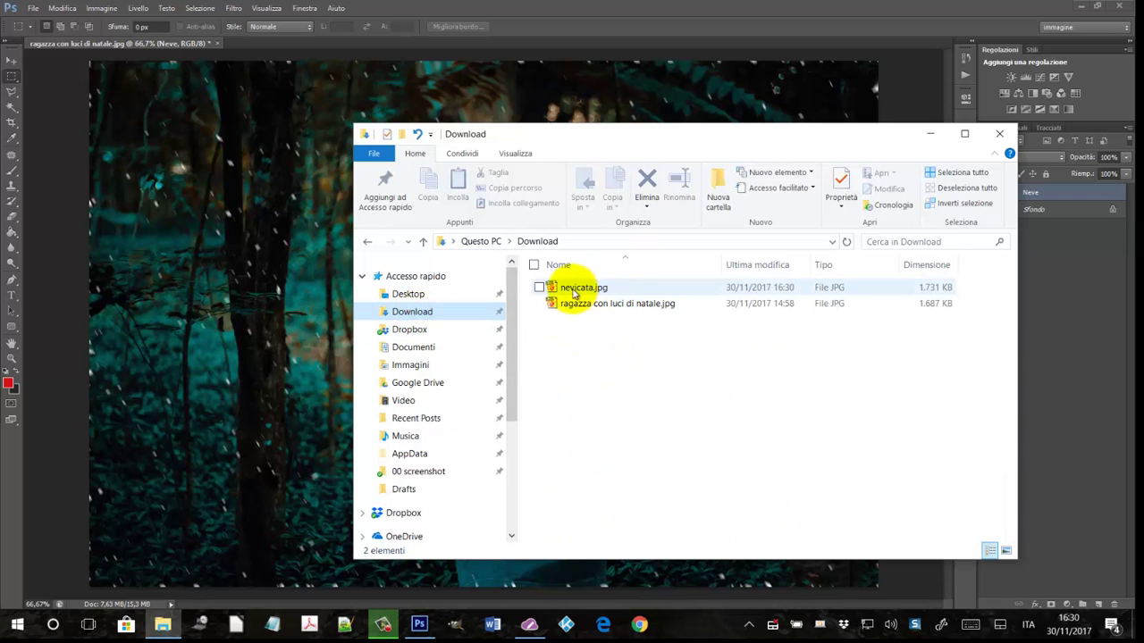
{"action": "double_click", "coordinate": [579, 288]}
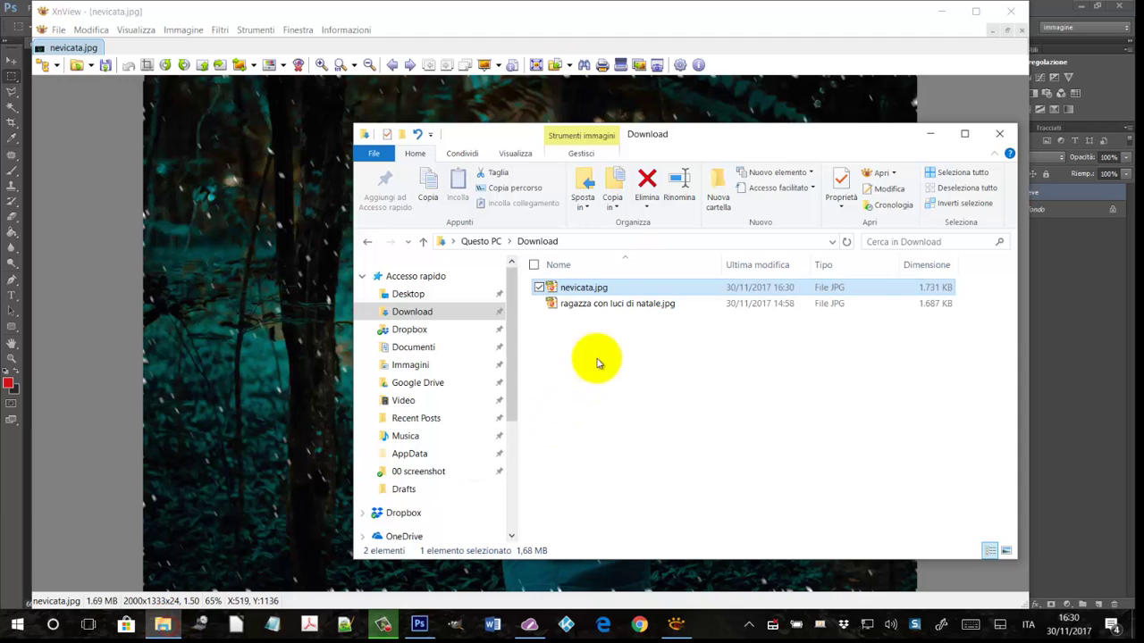
{"action": "double_click", "coordinate": [615, 304]}
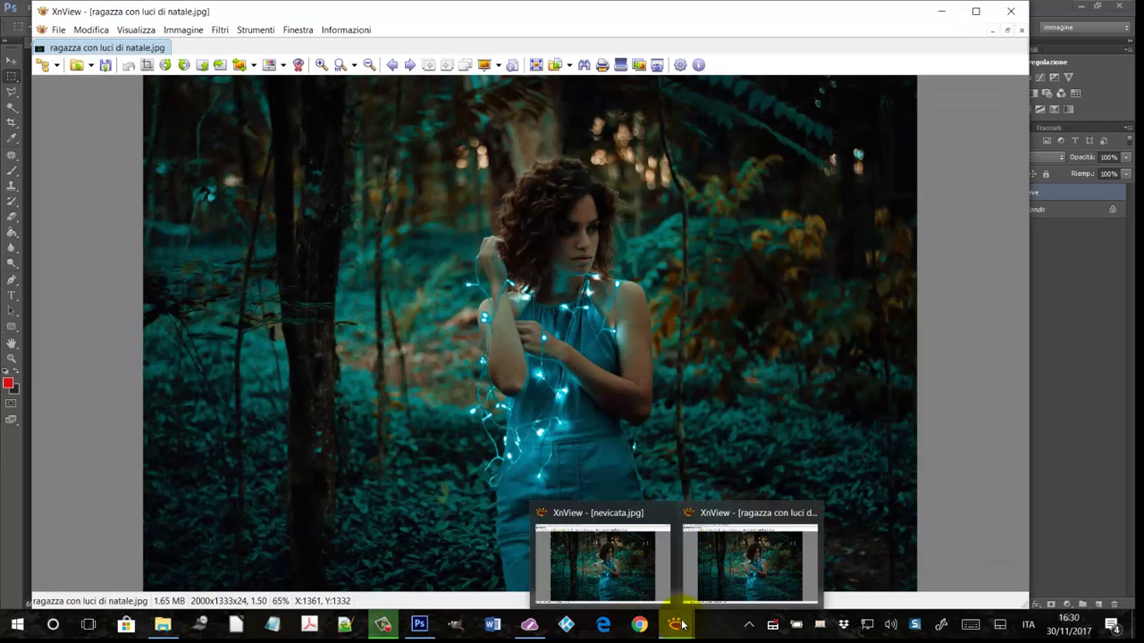
{"action": "mouse_move", "coordinate": [602, 563]}
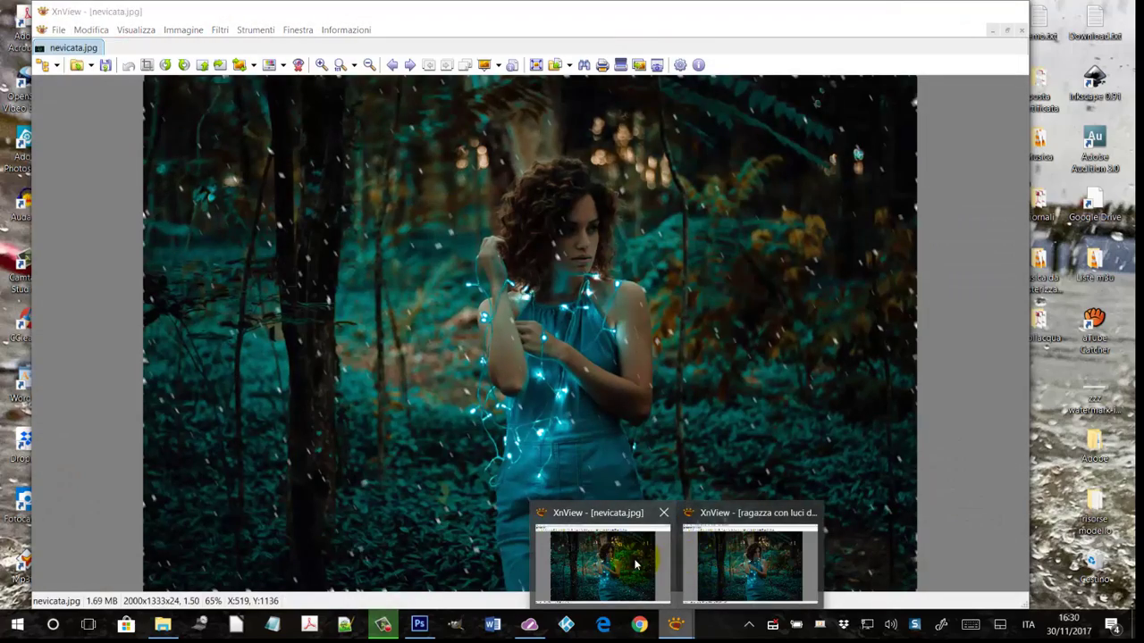
{"action": "left_click", "coordinate": [809, 513]}
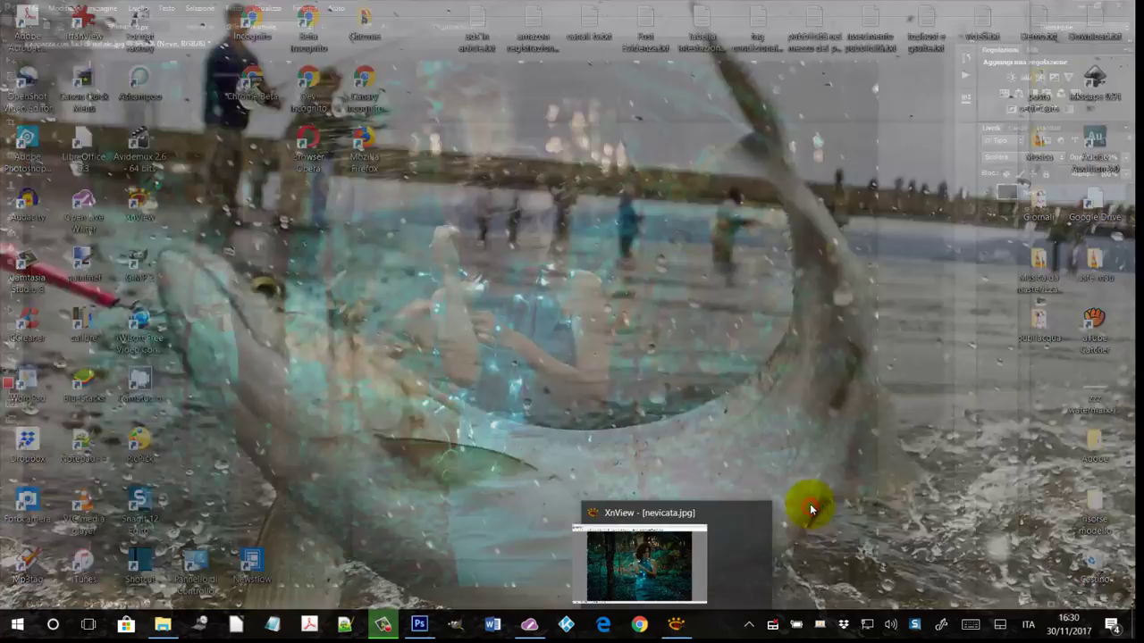
{"action": "left_click", "coordinate": [738, 514]}
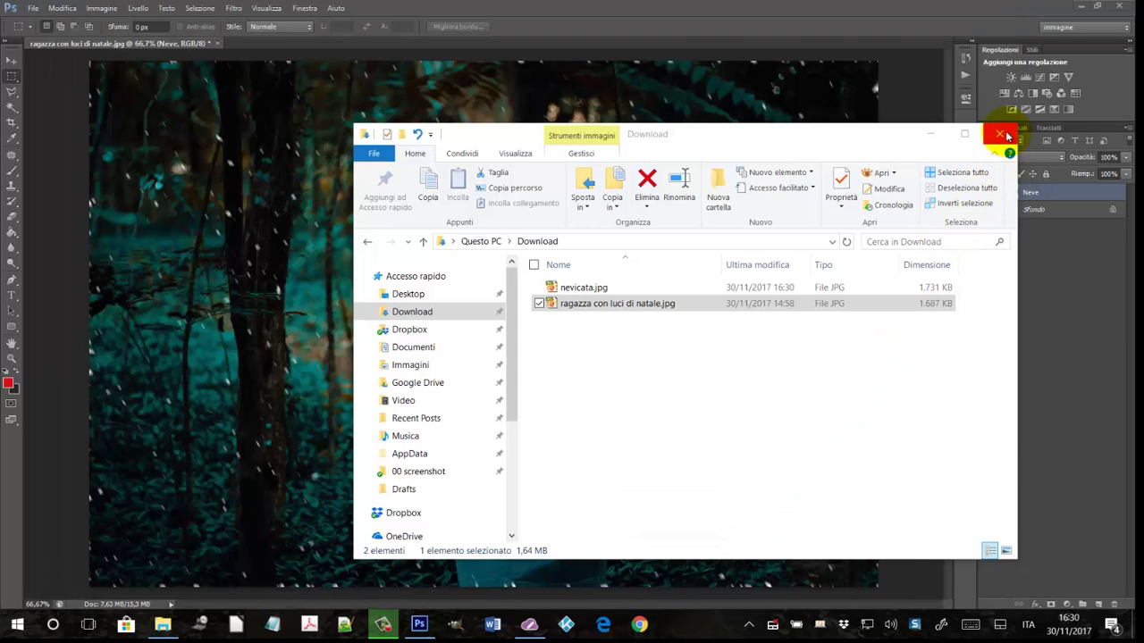
{"action": "left_click", "coordinate": [997, 136]}
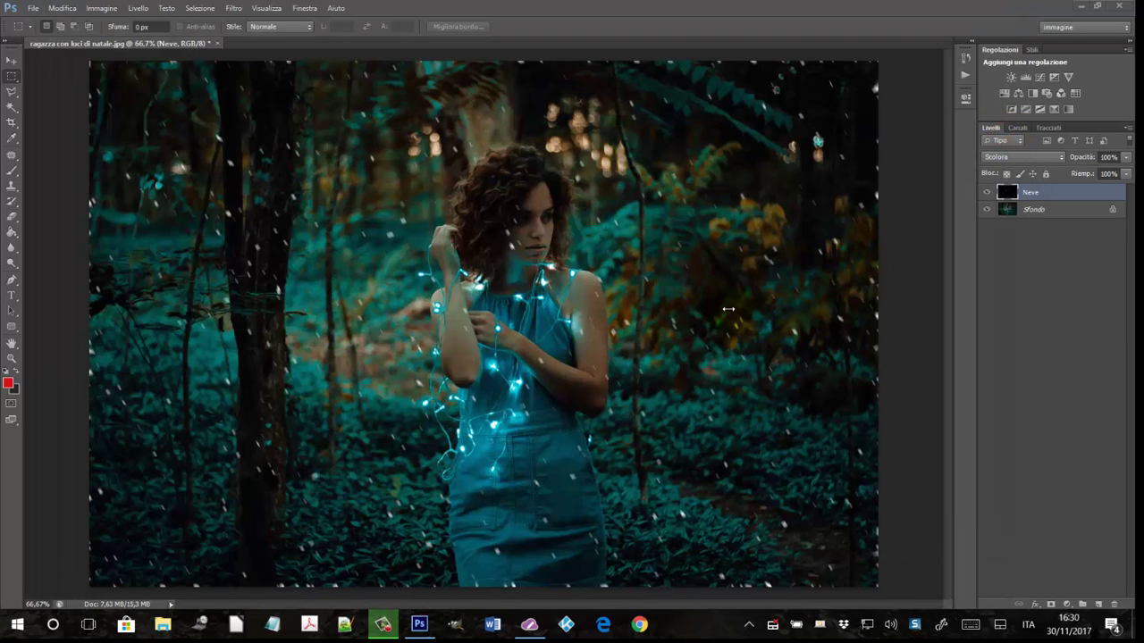